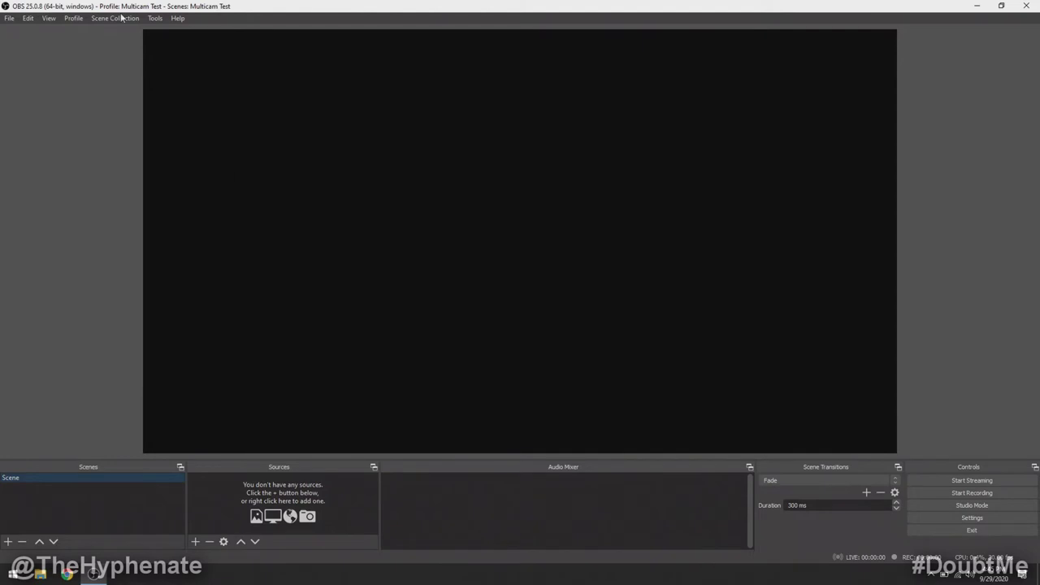
left_click(68, 18)
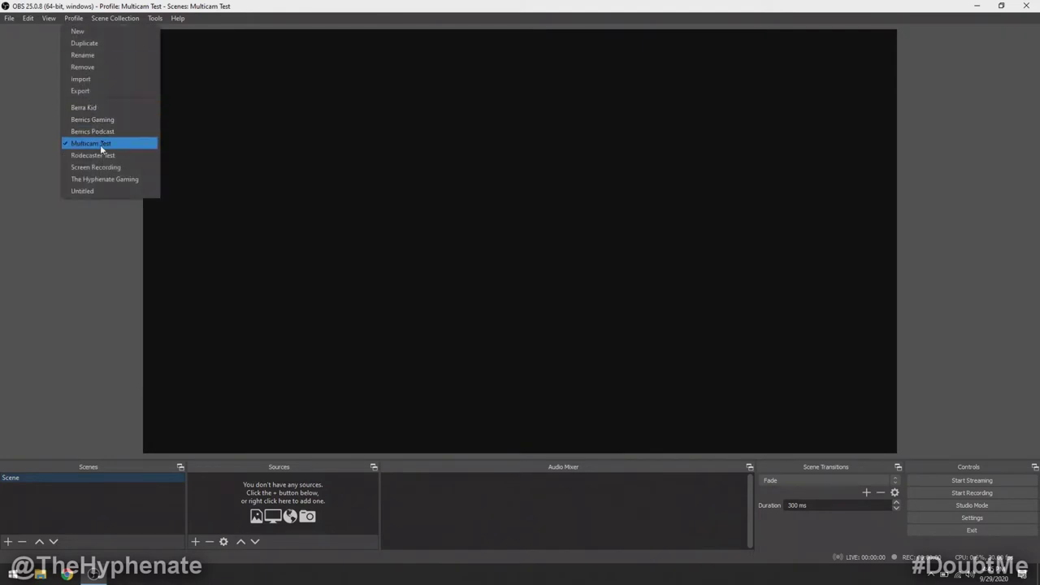
left_click(100, 19)
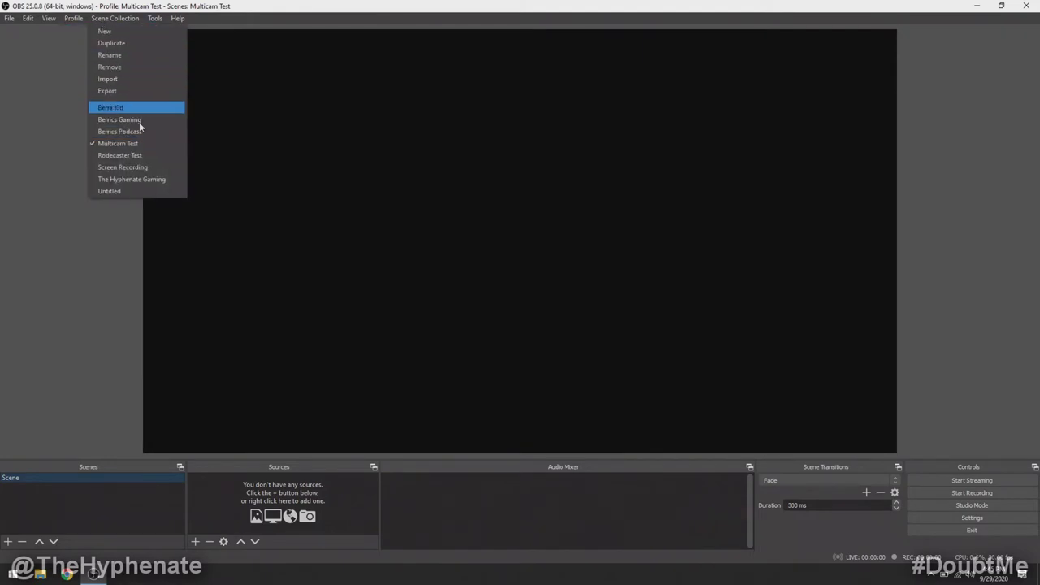
left_click(346, 5)
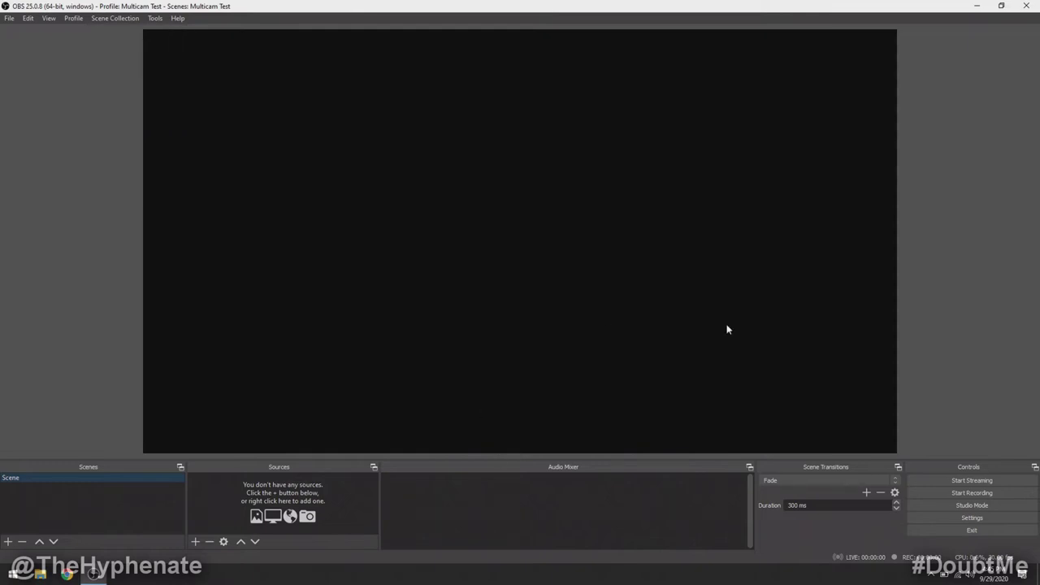
Add a video capture device source named Cam 1 that uses the second Cam Link 4K device.
left_click(195, 541)
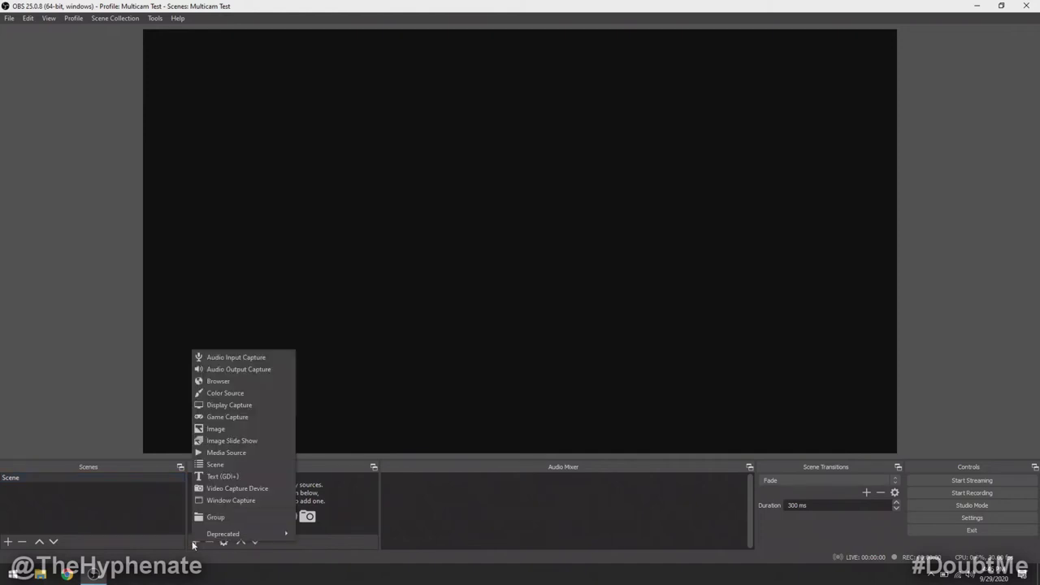
left_click(245, 488)
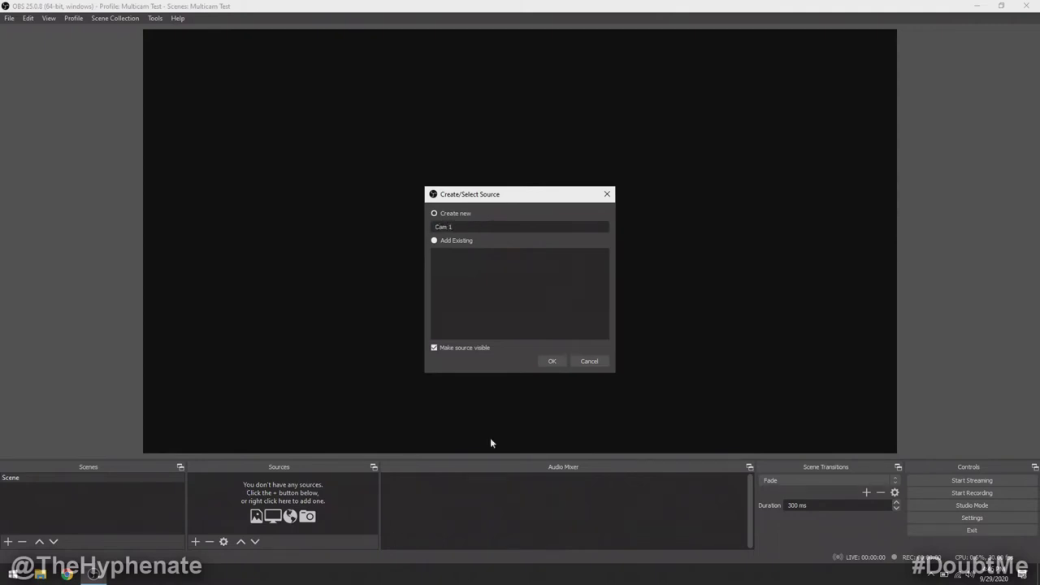
left_click(557, 365)
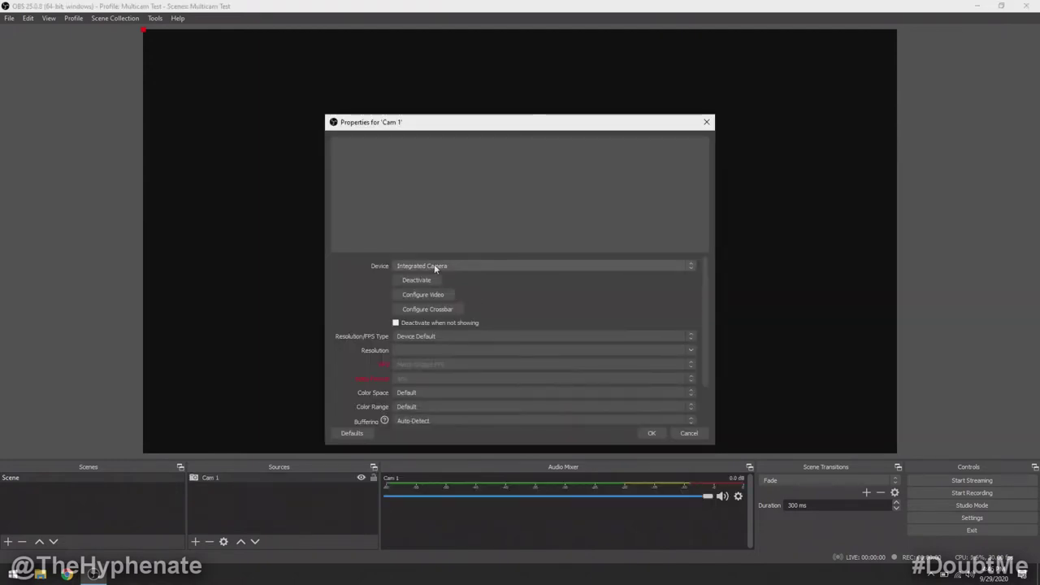
left_click(435, 269)
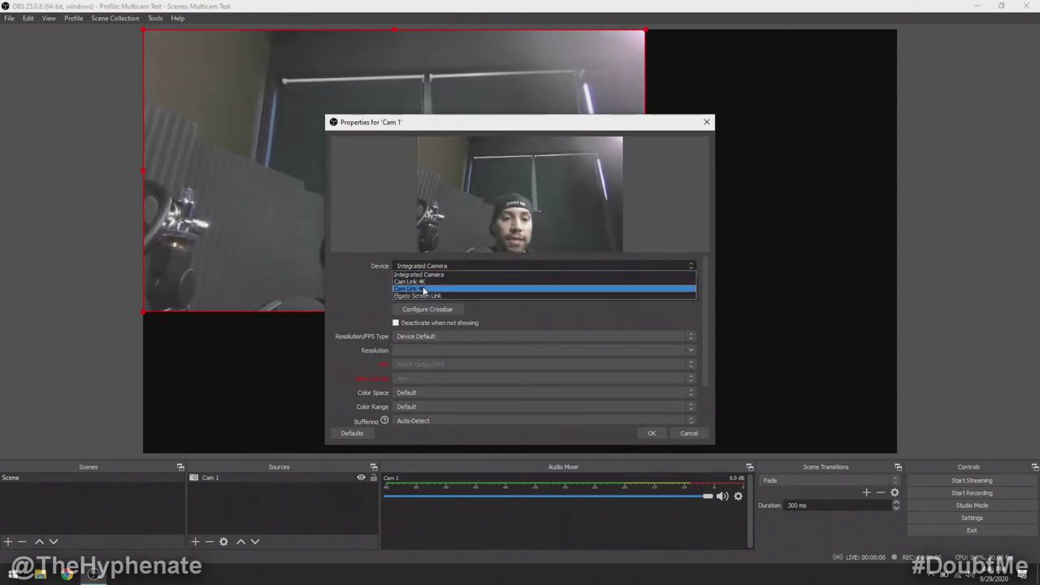
left_click(424, 289)
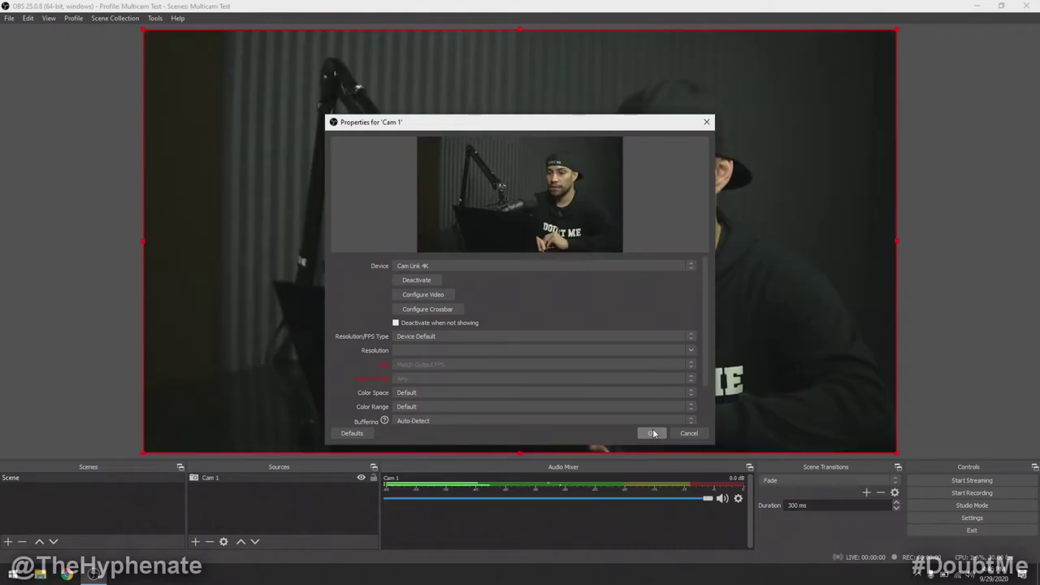
left_click(654, 432)
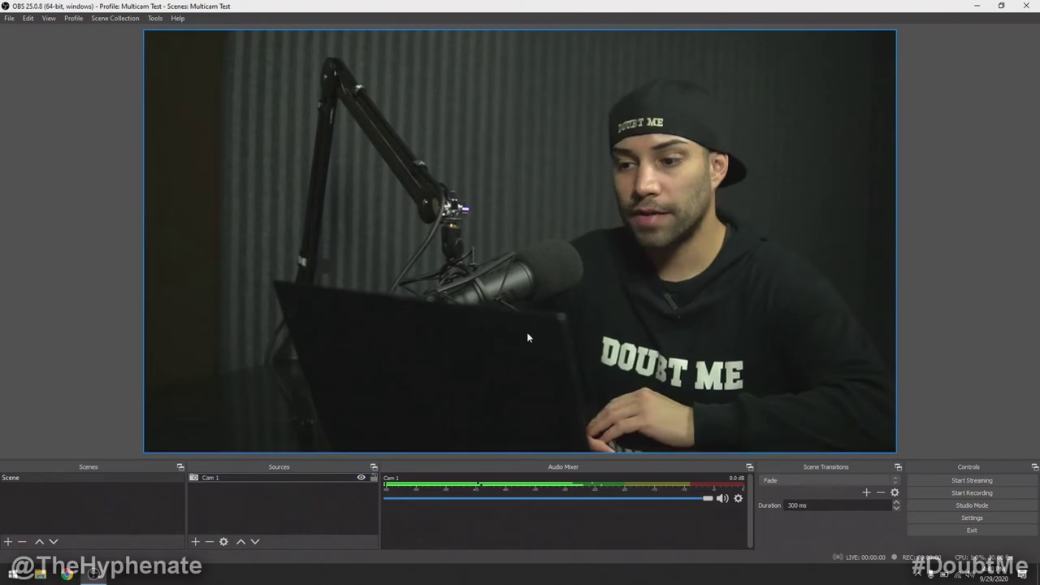
Add another video capture device source named Cam 2 that uses the first Cam Link 4K device.
left_click(195, 542)
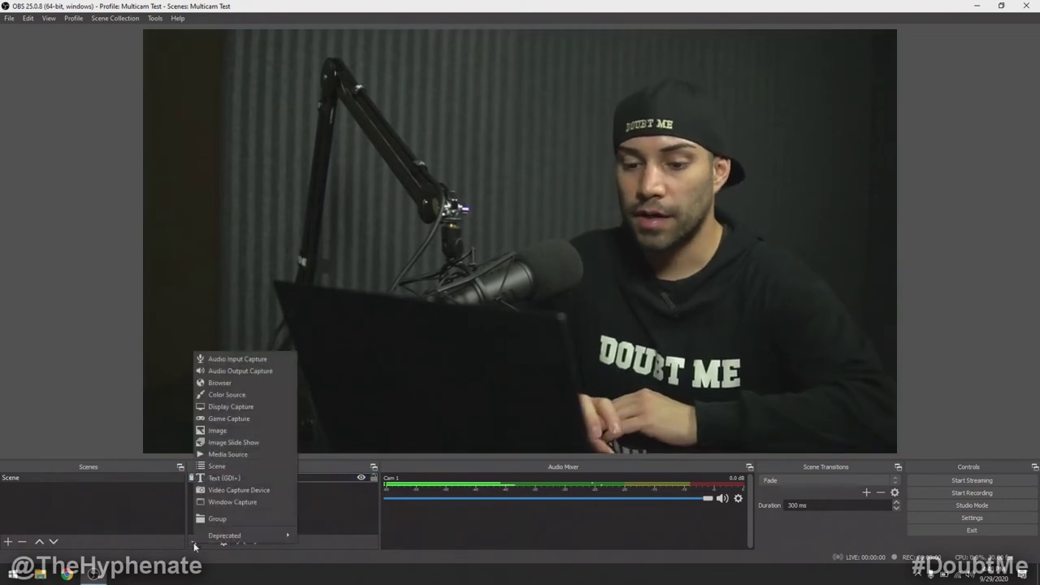
left_click(258, 490)
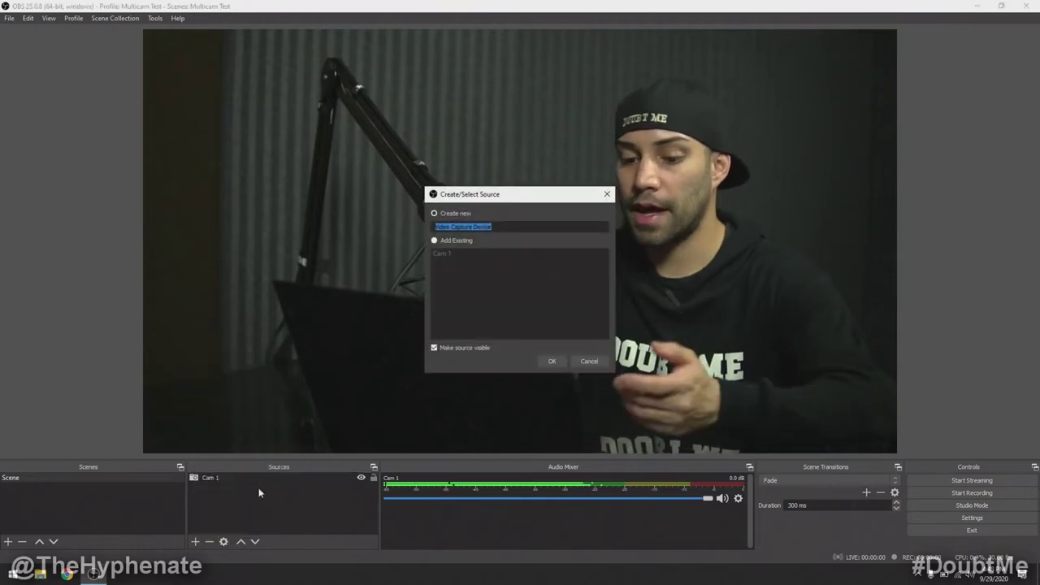
type("Cam 2")
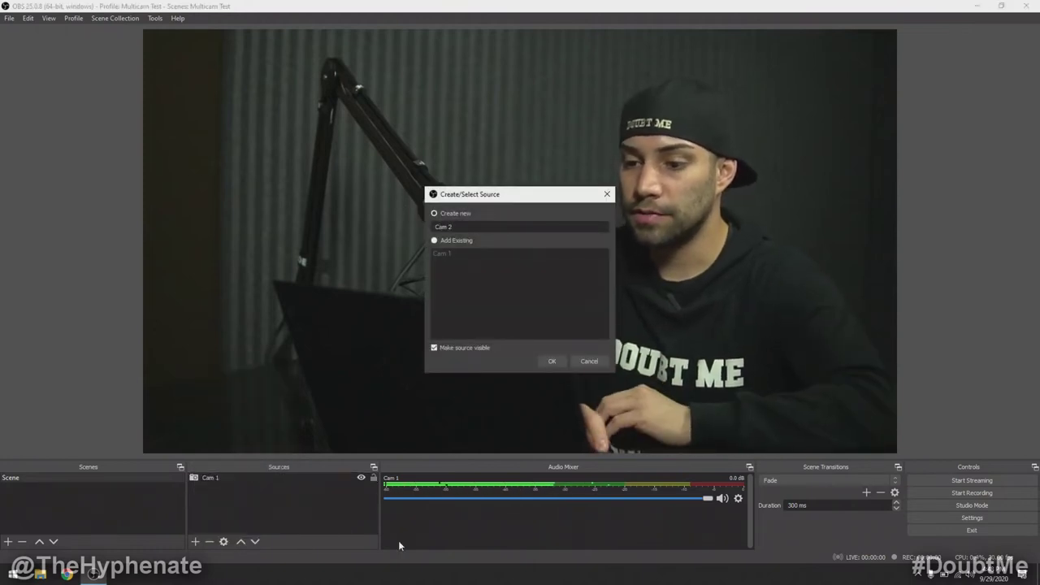
left_click(544, 362)
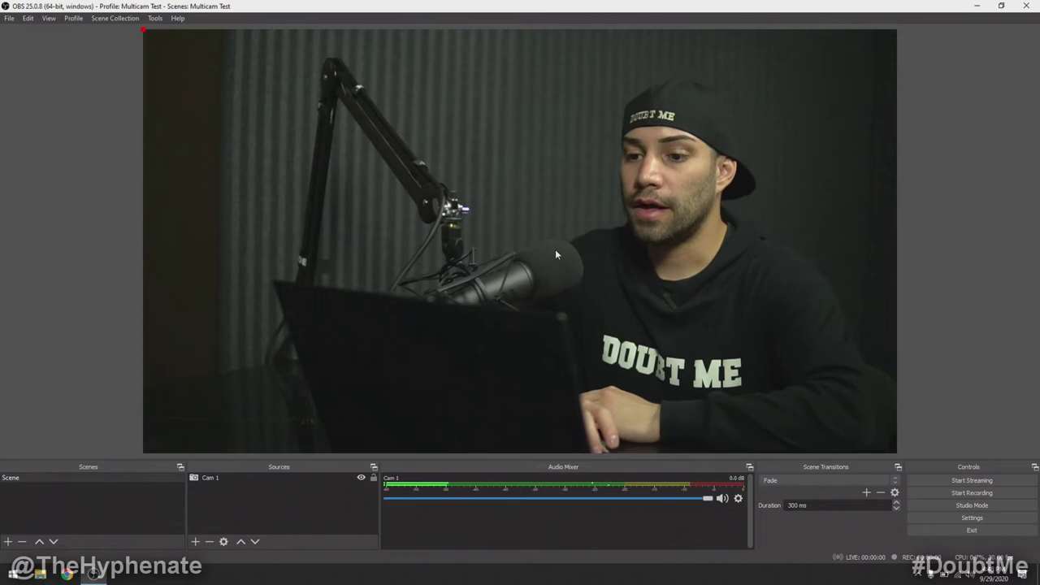
left_click(477, 265)
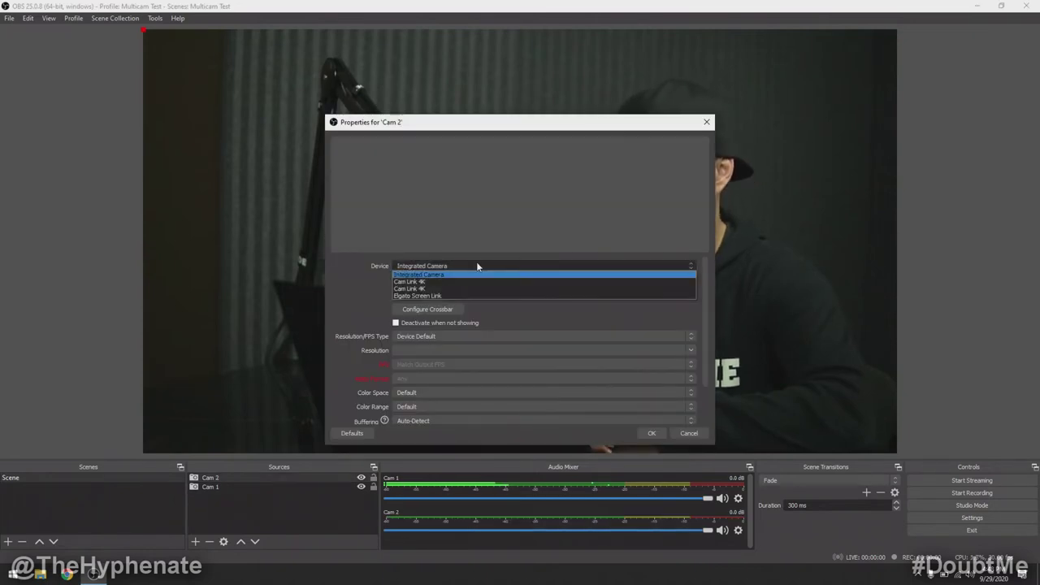
left_click(419, 282)
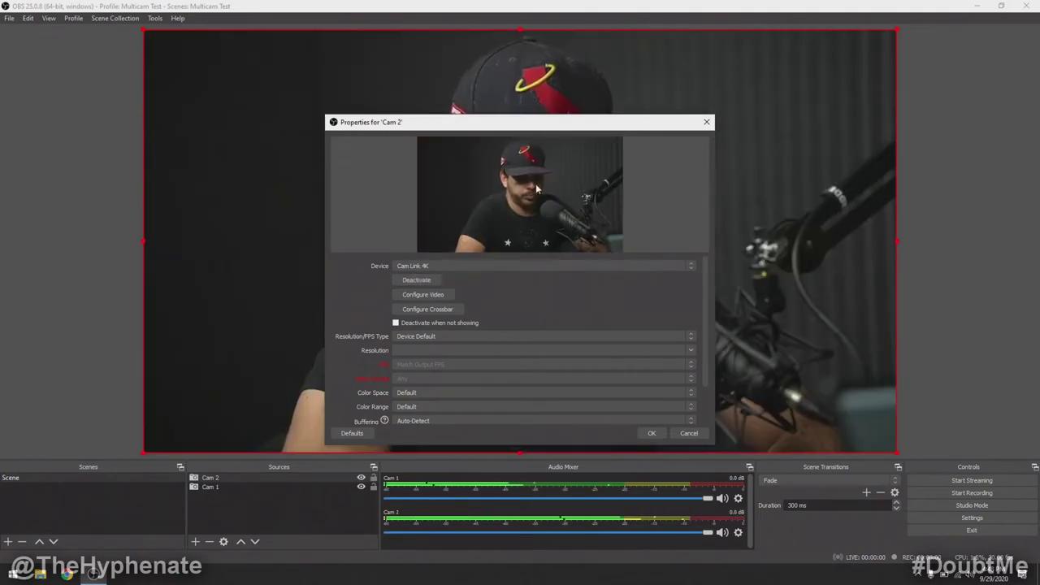
left_click(650, 434)
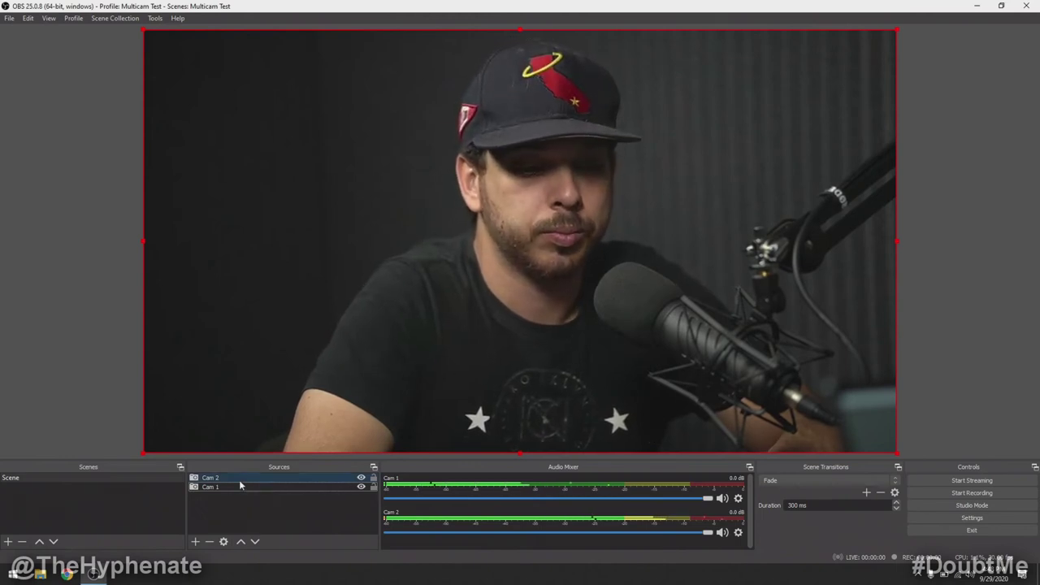
Hide the Cam 2 source to check the Cam 1 picture beneath it, and show Cam 2 again.
left_click(335, 477)
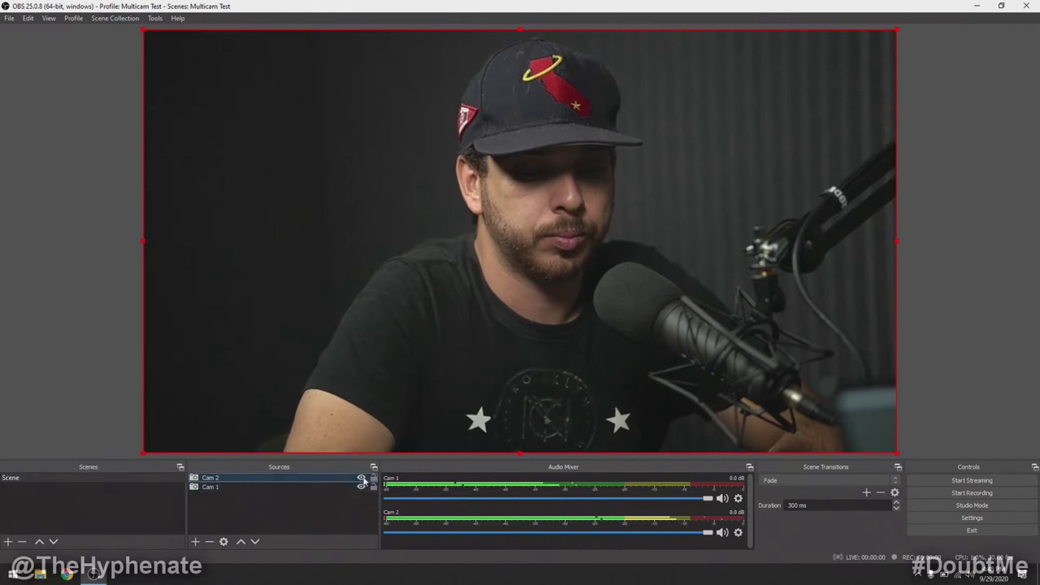
left_click(361, 479)
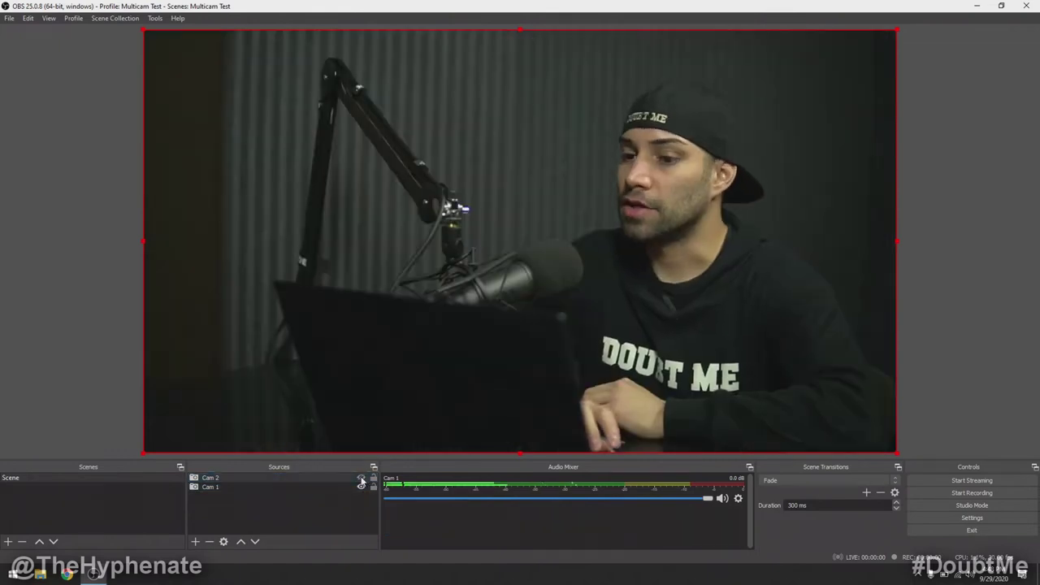
left_click(362, 479)
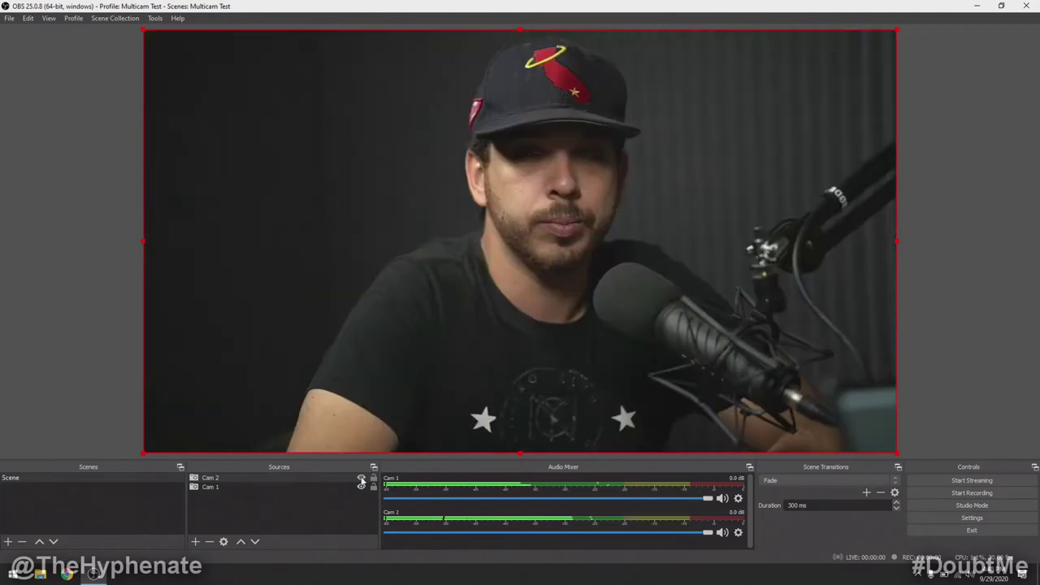
Move Cam 1 above Cam 2 in the source order and check the layering by toggling Cam 1's visibility.
left_click(234, 477)
left_click(231, 487)
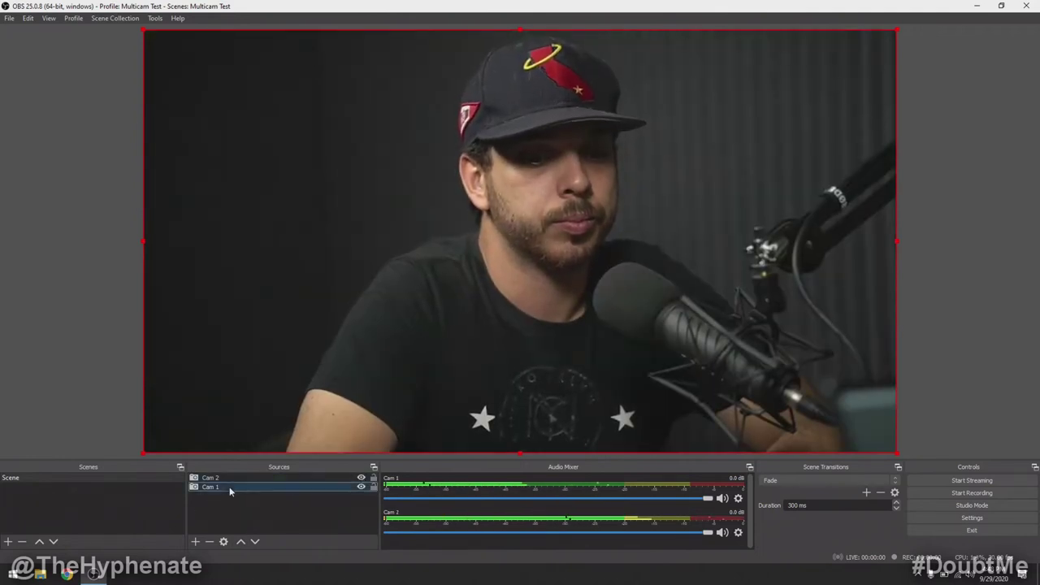
left_click_drag(239, 483, 228, 478)
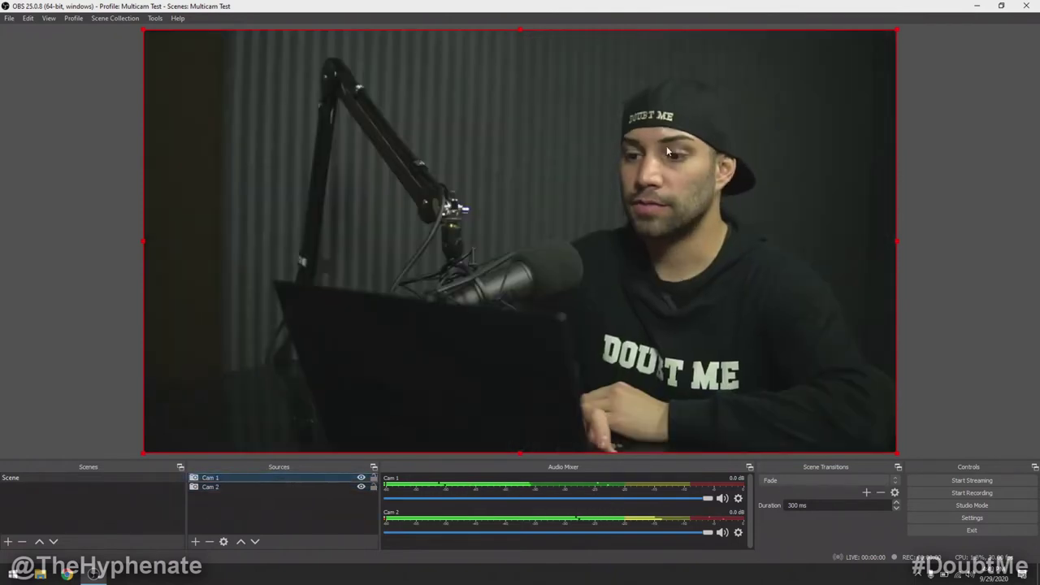
left_click(362, 479)
left_click(362, 479)
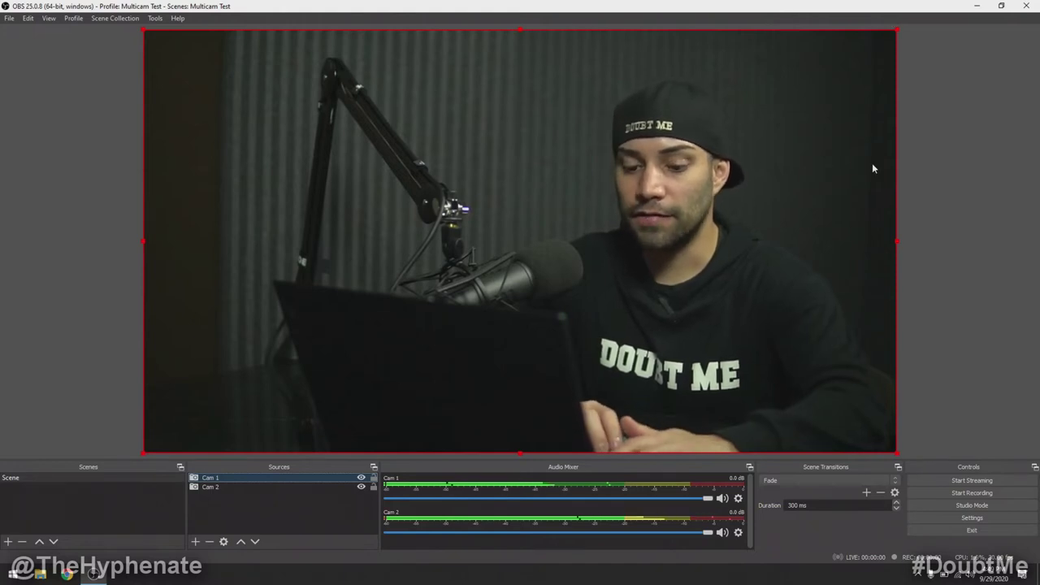
Crop Cam 1 from its right, left and bottom edges to a roughly square frame around the person.
left_click(895, 241)
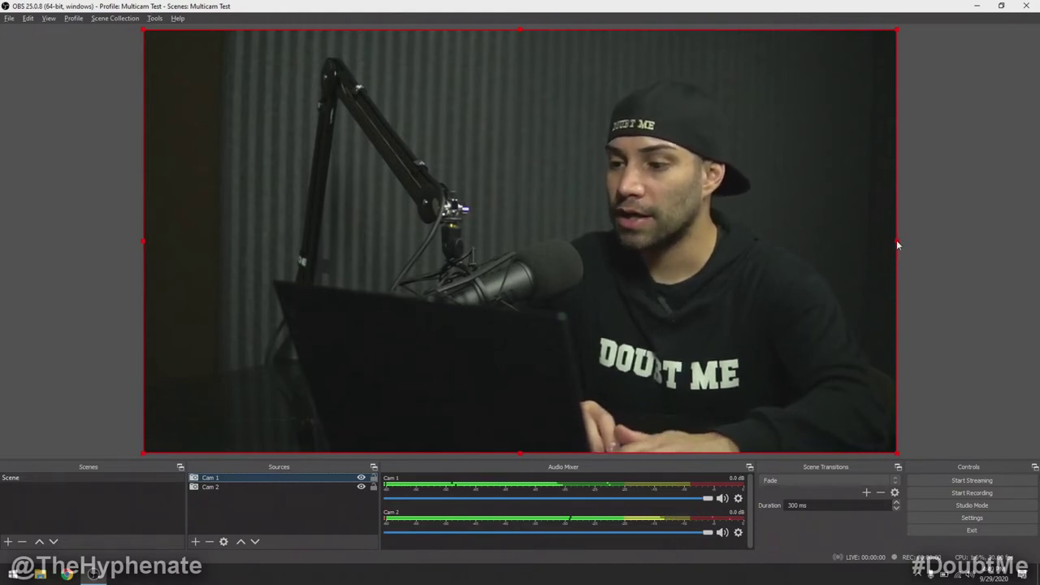
left_click_drag(883, 242, 811, 235)
left_click_drag(143, 244, 515, 242)
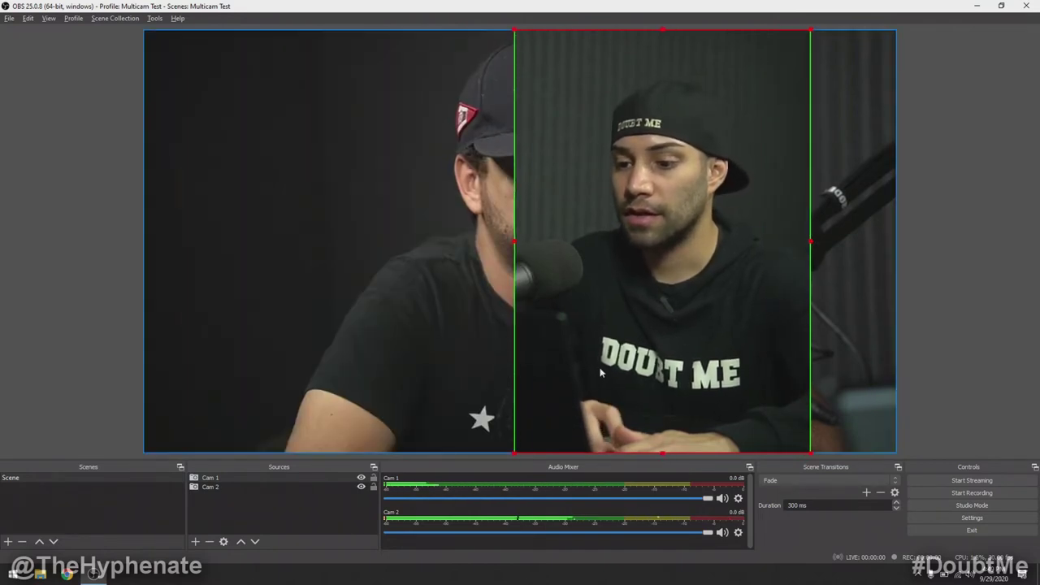
left_click_drag(662, 452, 656, 325)
Shrink the cropped Cam 1 to a small inset, try it in the canvas's upper-right corner, and move it back near the middle.
left_click_drag(654, 201, 699, 249)
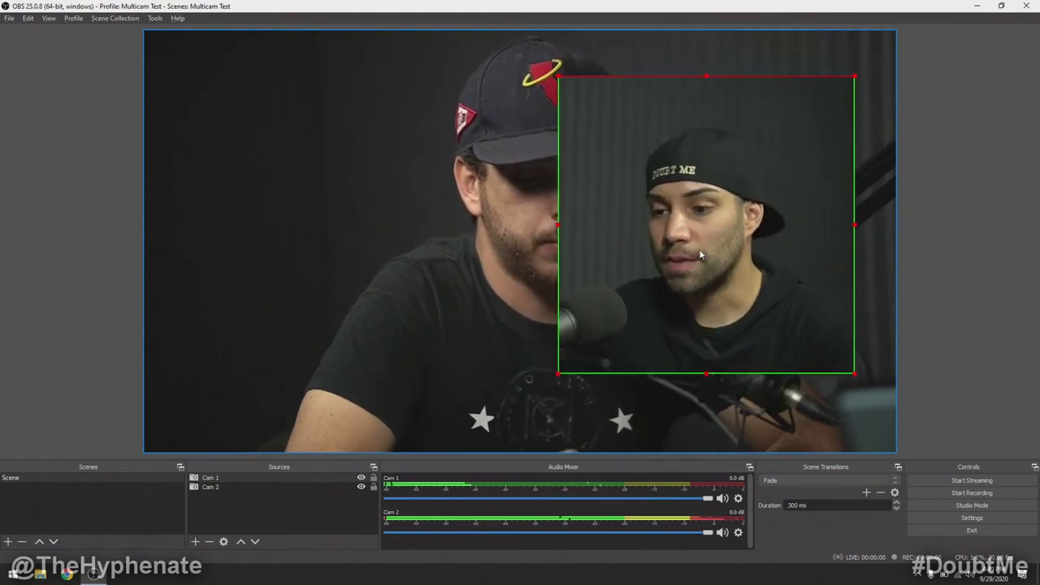
left_click_drag(699, 249, 634, 249)
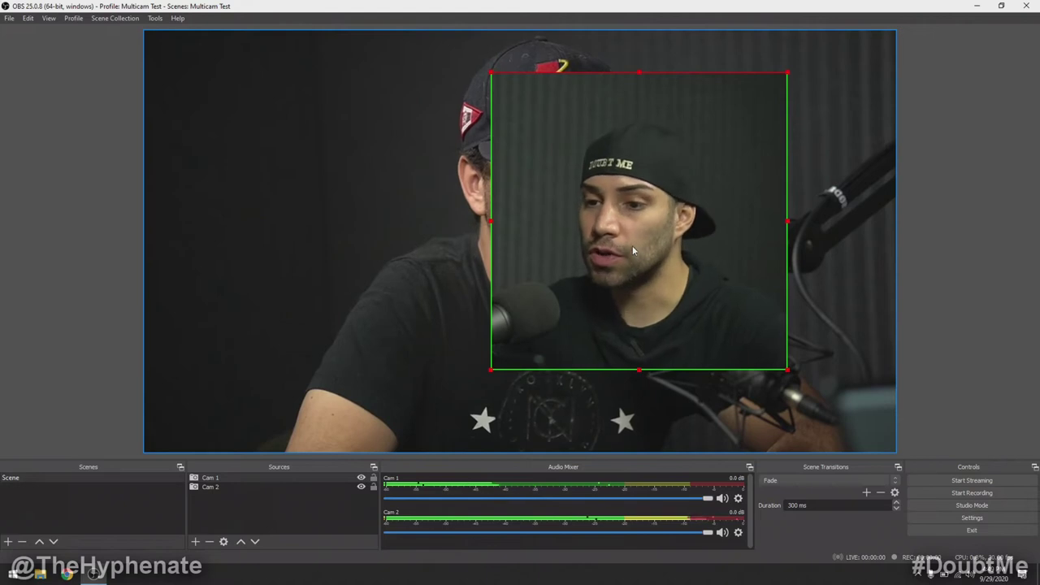
left_click_drag(491, 72, 611, 229)
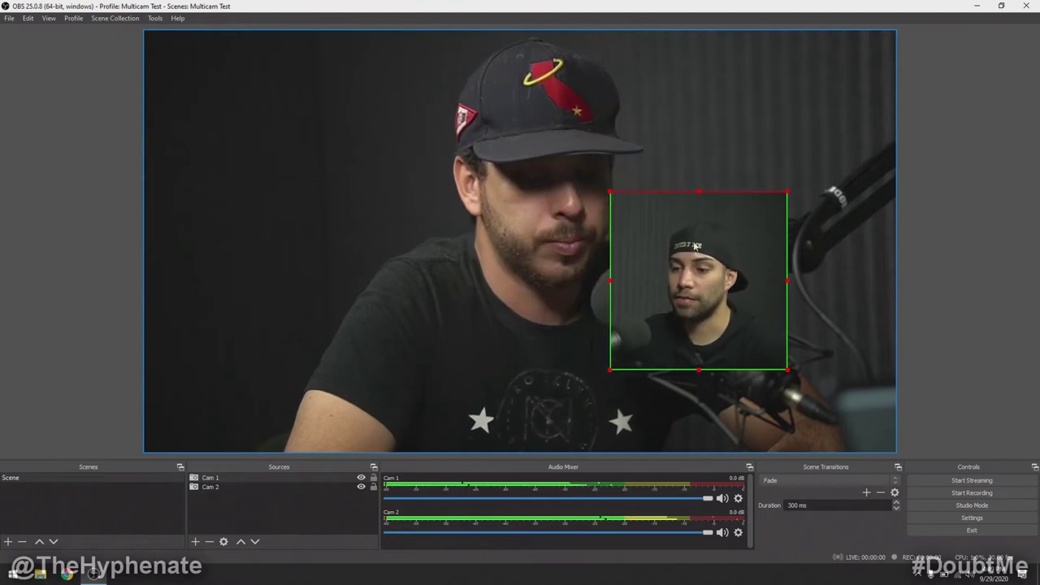
left_click_drag(721, 262, 825, 124)
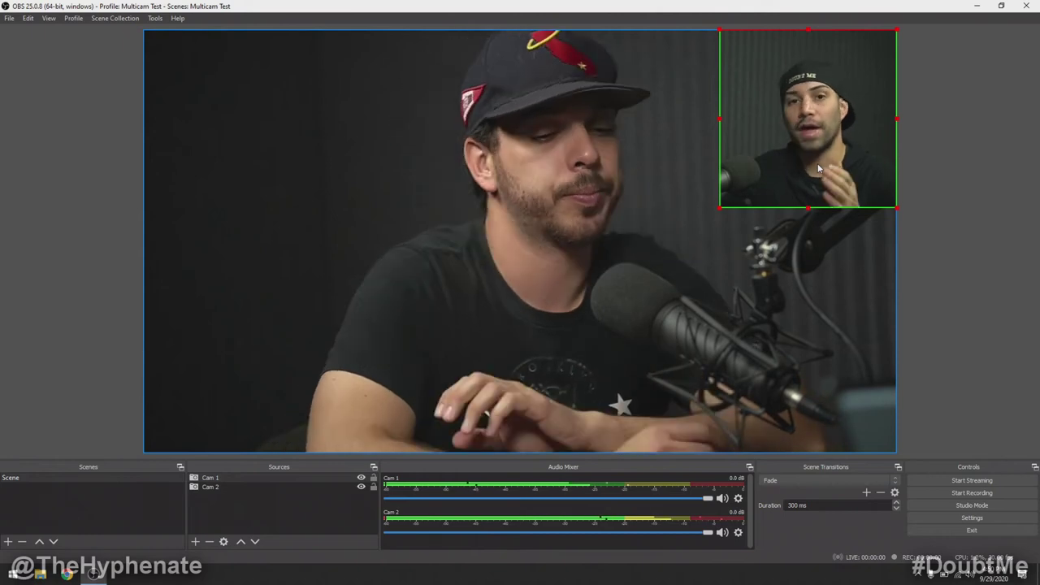
left_click_drag(819, 135, 551, 208)
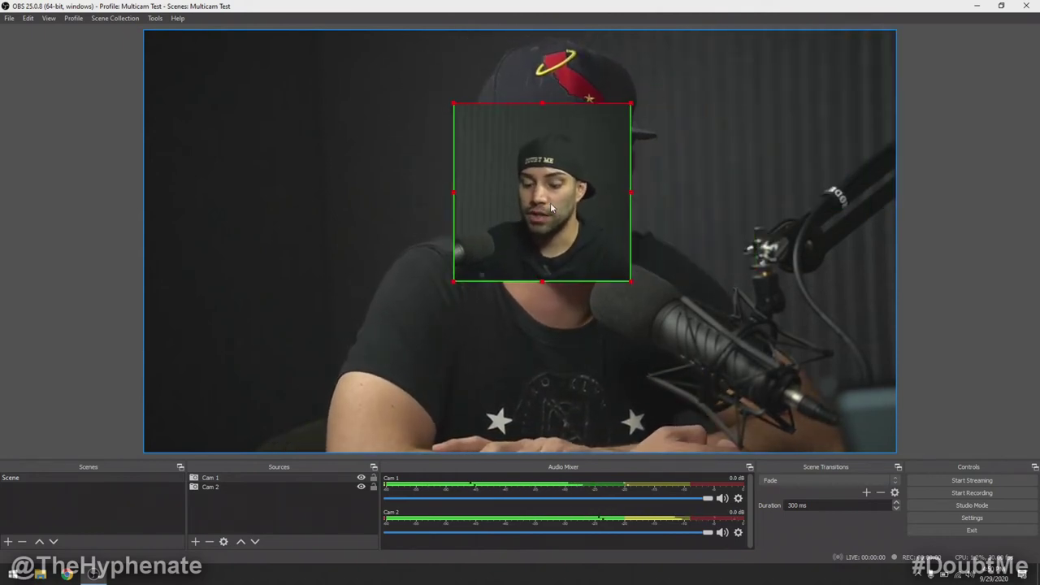
Reset the transform of Cam 1 and review the available transform options.
right_click(551, 208)
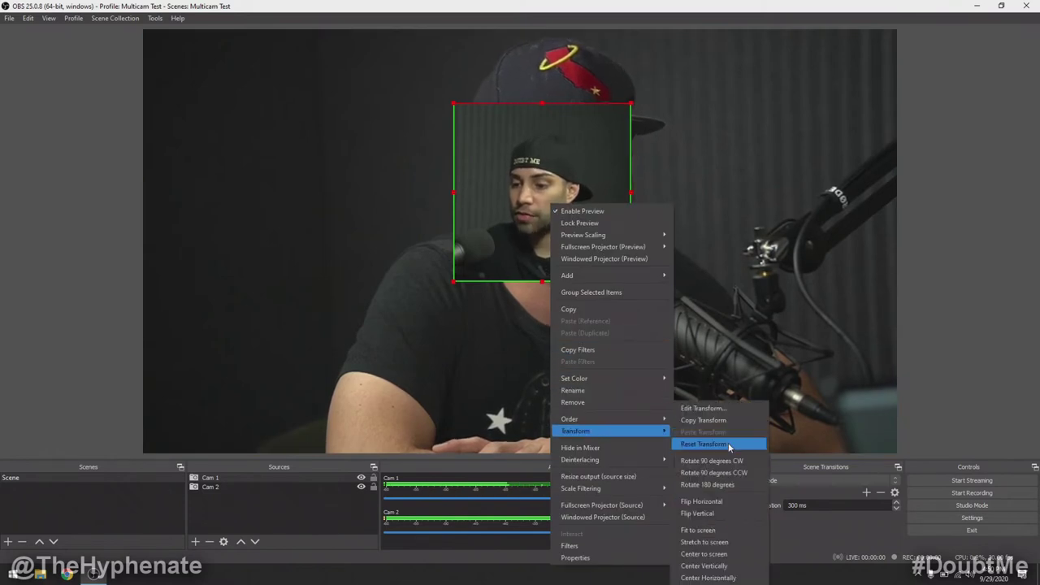
left_click(730, 447)
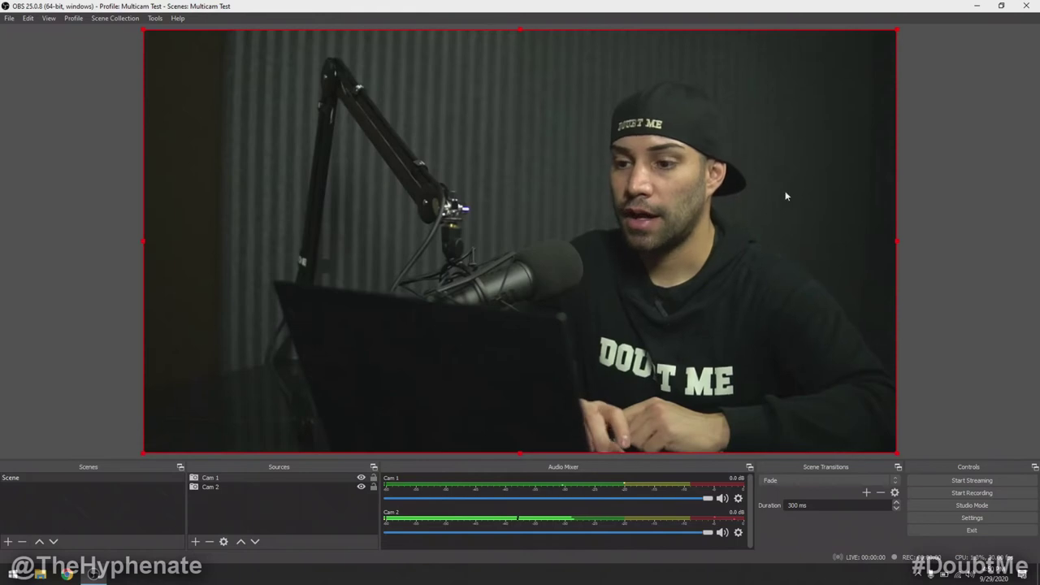
right_click(400, 182)
mouse_move(511, 414)
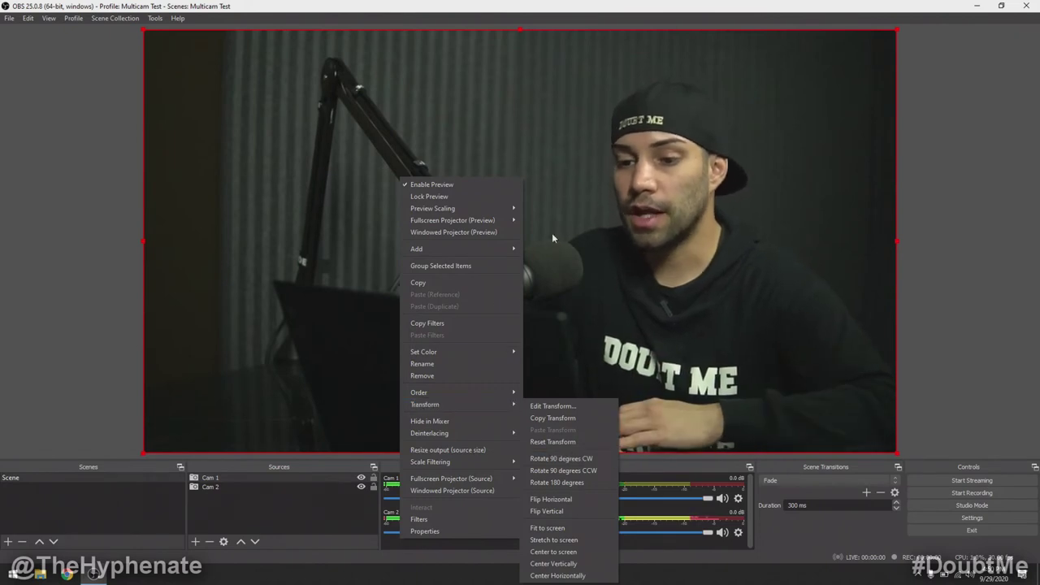
left_click(678, 300)
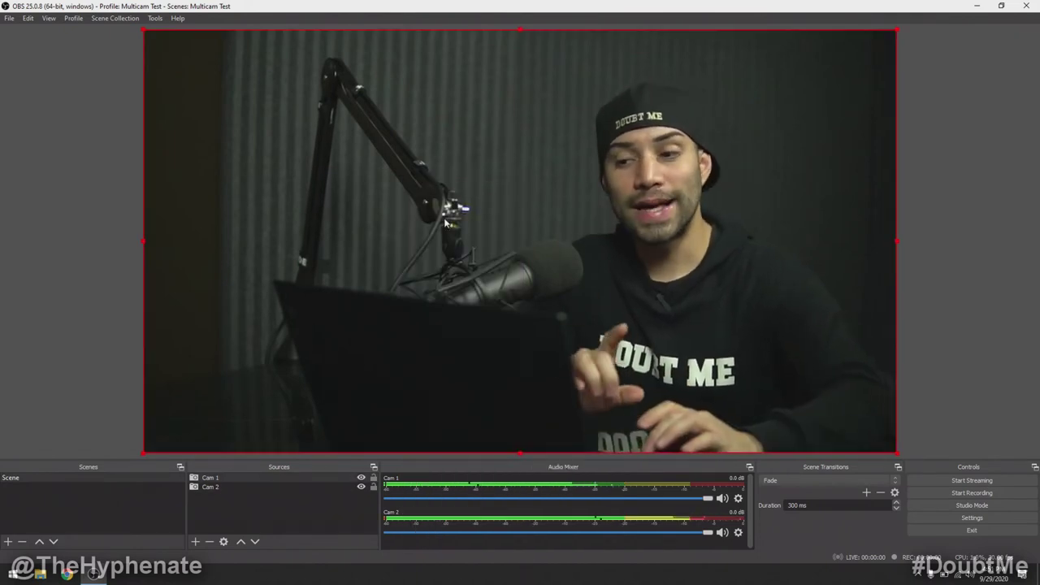
Move Cam 1 toward the canvas's left side so that Cam 2 shows beside it in a side-by-side layout.
mouse_move(587, 207)
left_mouse_down()
mouse_move(718, 318)
mouse_move(638, 268)
mouse_move(617, 212)
mouse_move(574, 221)
mouse_move(584, 202)
left_mouse_up()
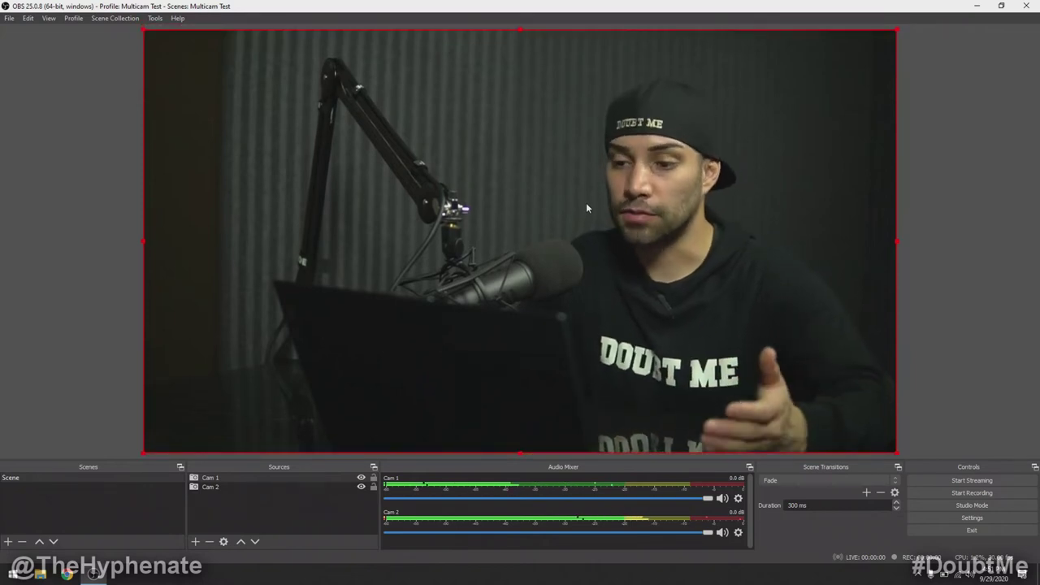
left_click_drag(525, 166, 148, 169)
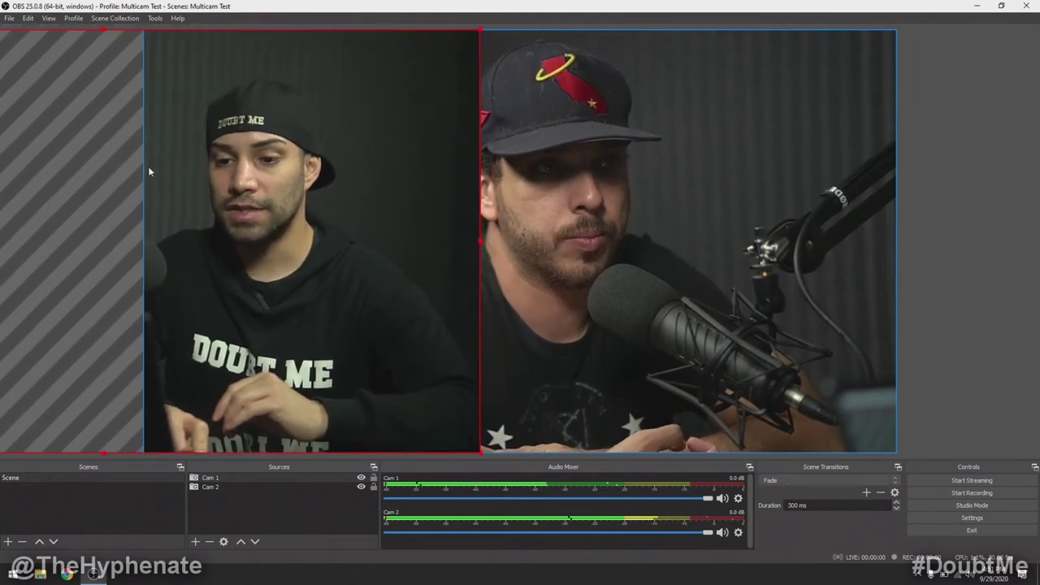
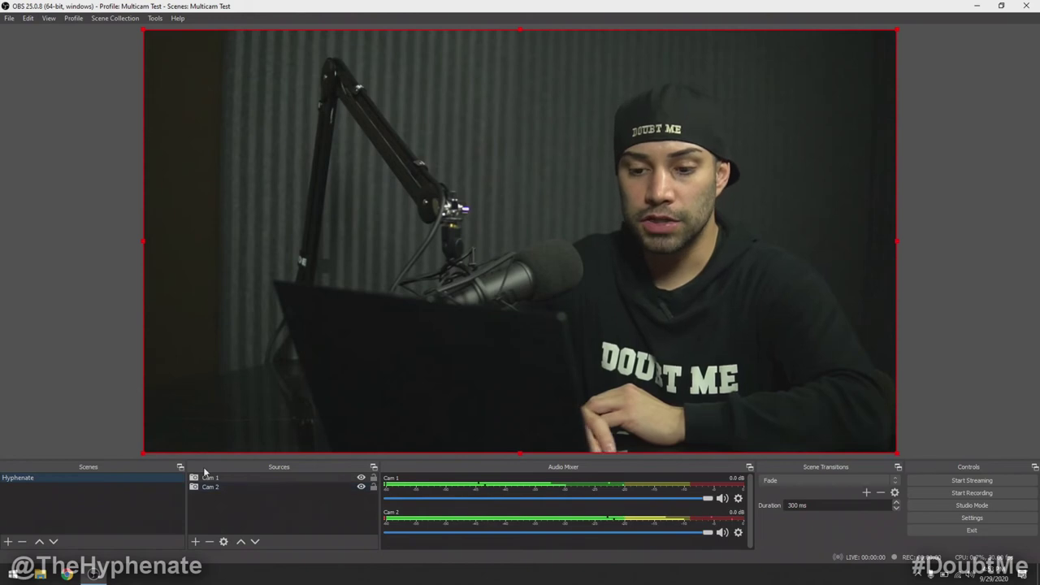
Remove the Cam 2 source from the Hyphenate scene, keeping only Cam 1.
left_click(244, 489)
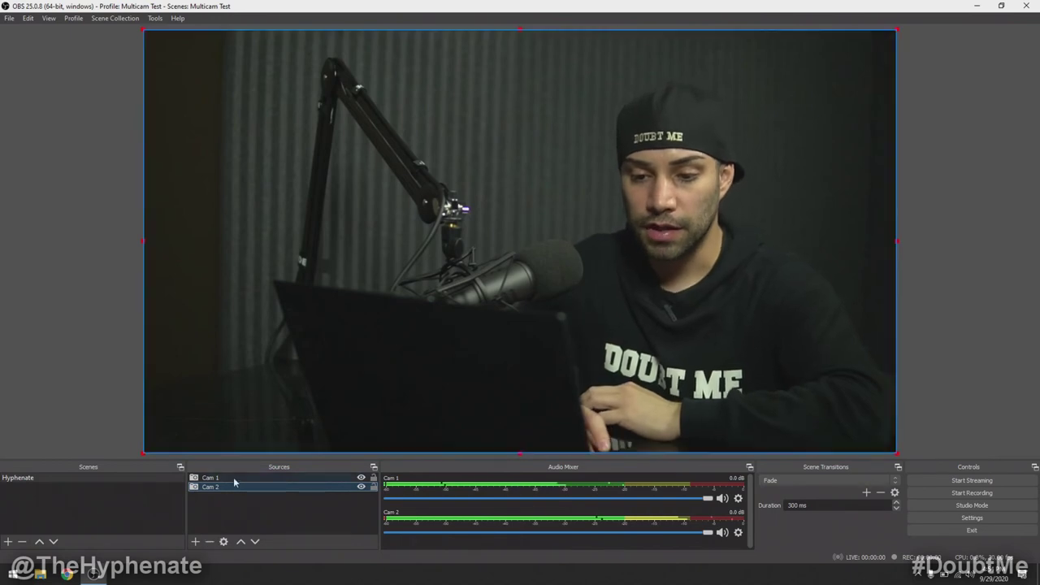
left_click(209, 542)
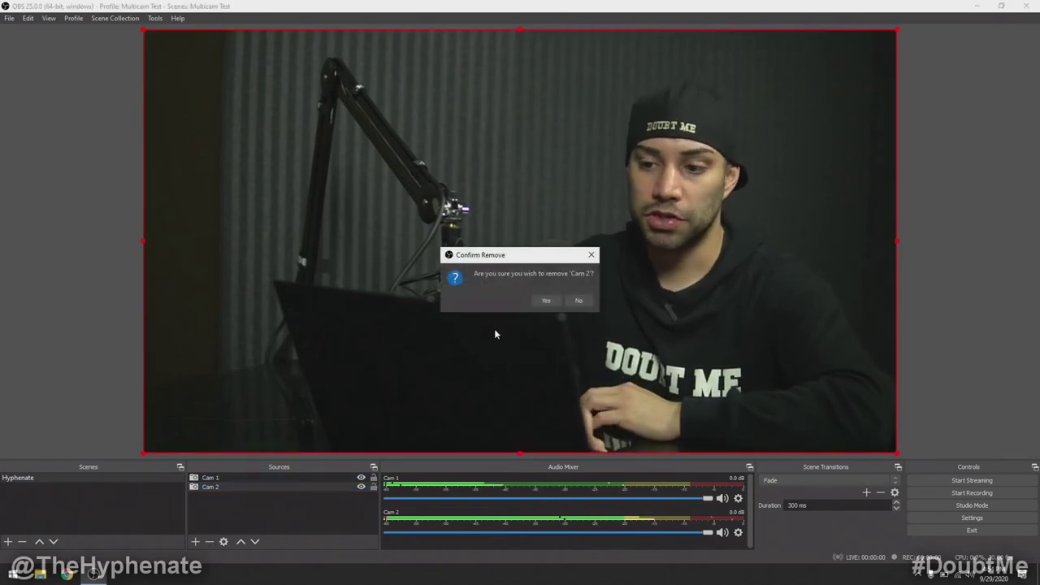
left_click(546, 301)
left_click(224, 478)
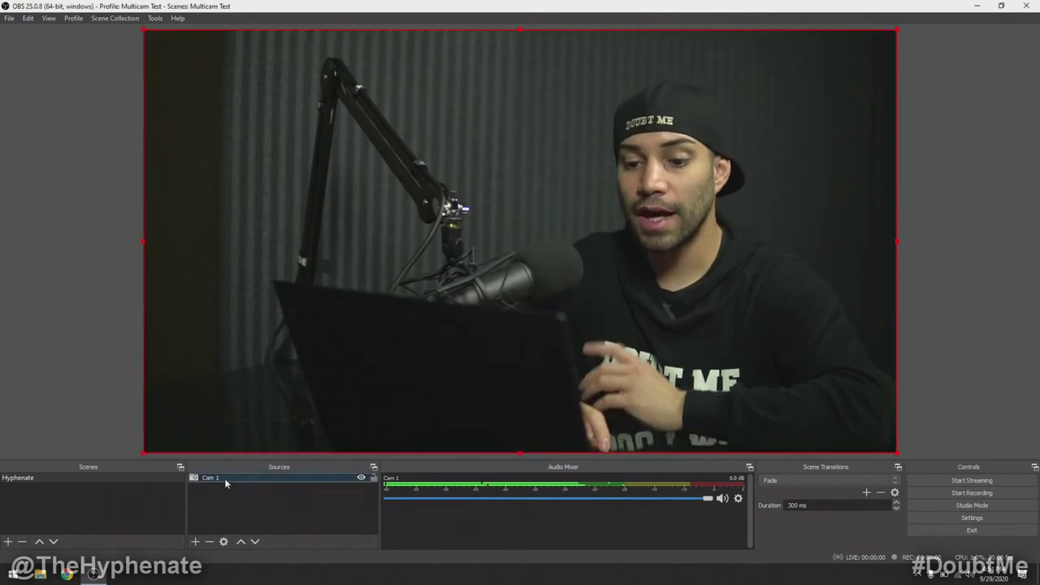
Add a second scene named after the person shown on the second camera.
left_click(78, 479)
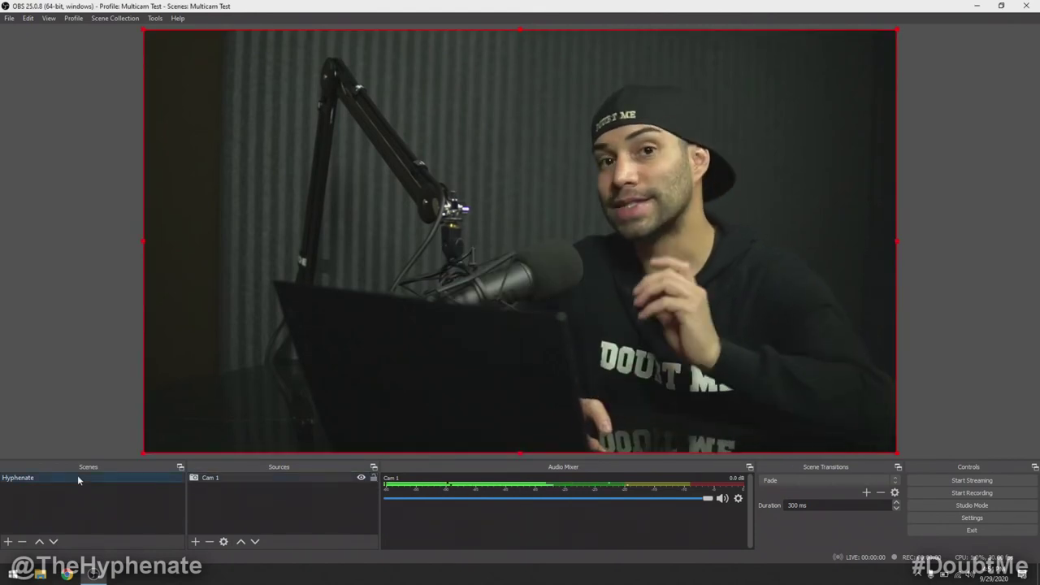
left_click(8, 544)
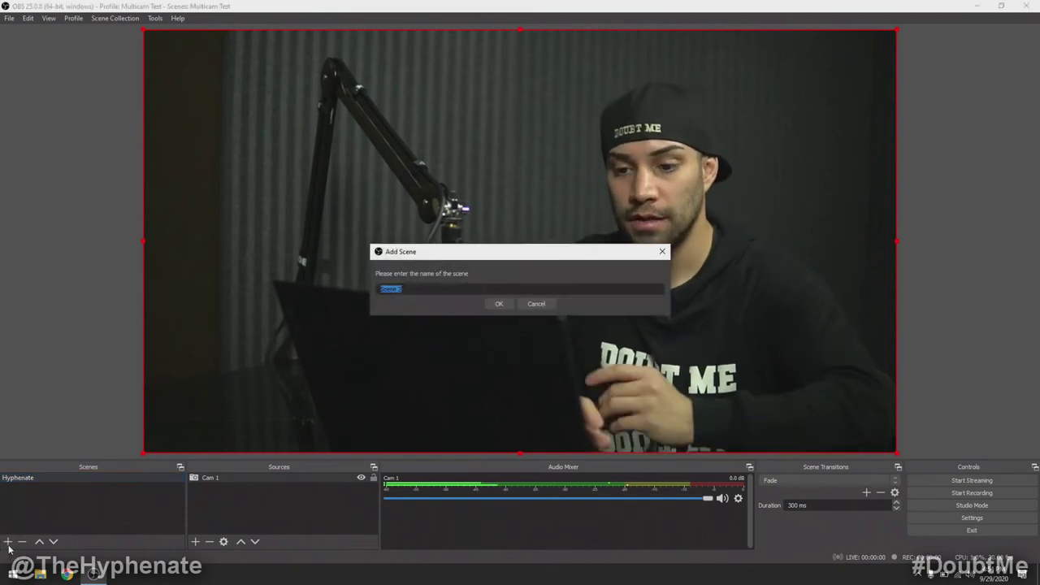
type("Amauri")
key("Return")
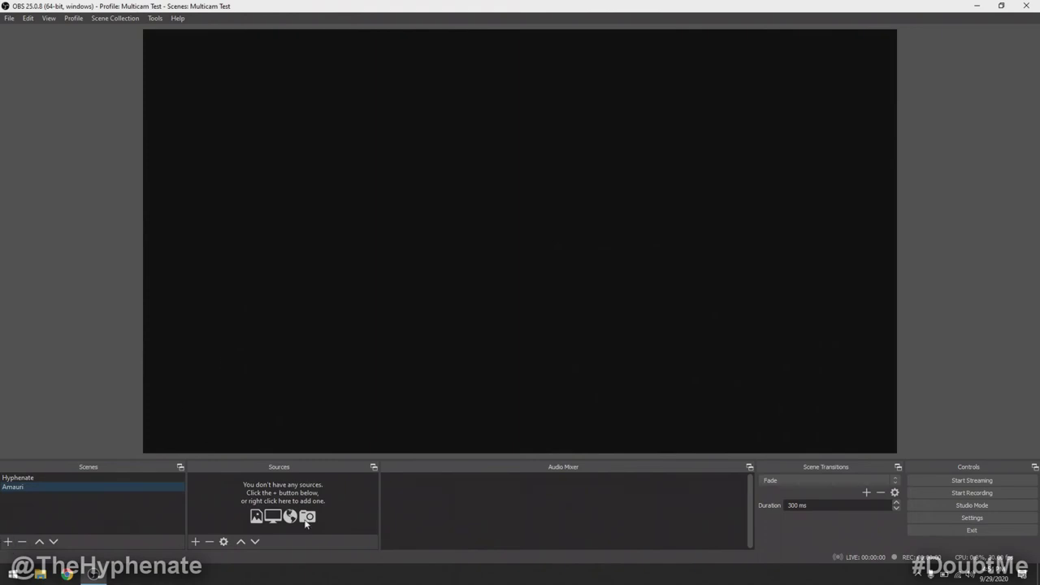
Add a new Video Capture Device source named Cam 2 to the empty scene, using the first Cam Link 4K as its device.
left_click(196, 542)
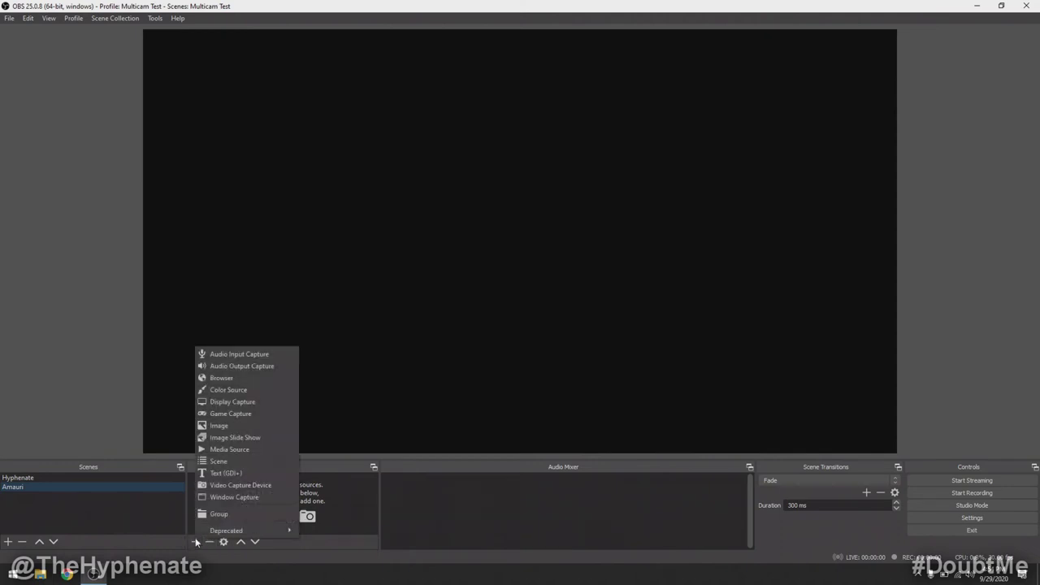
left_click(273, 487)
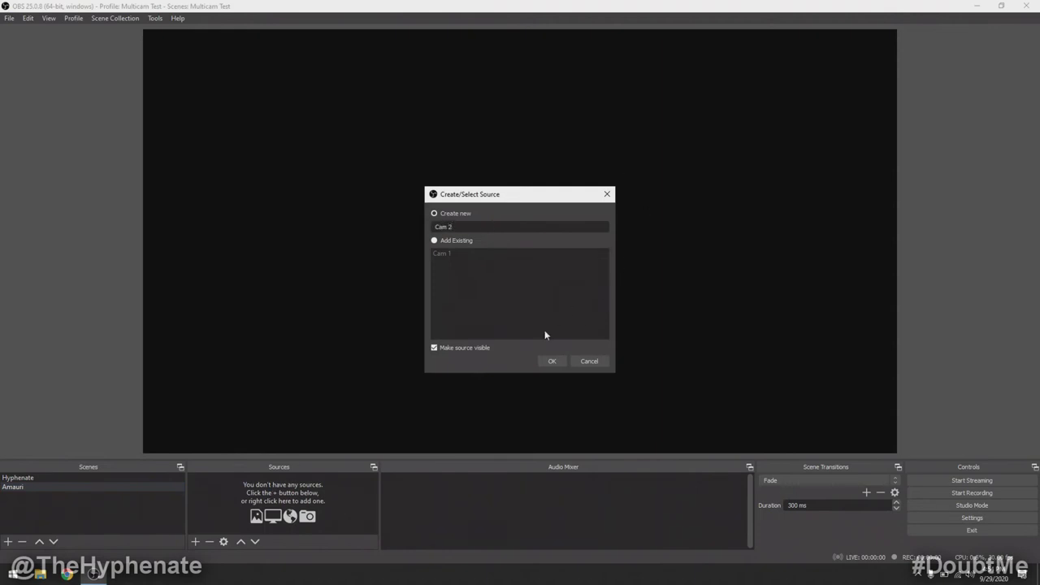
left_click(552, 362)
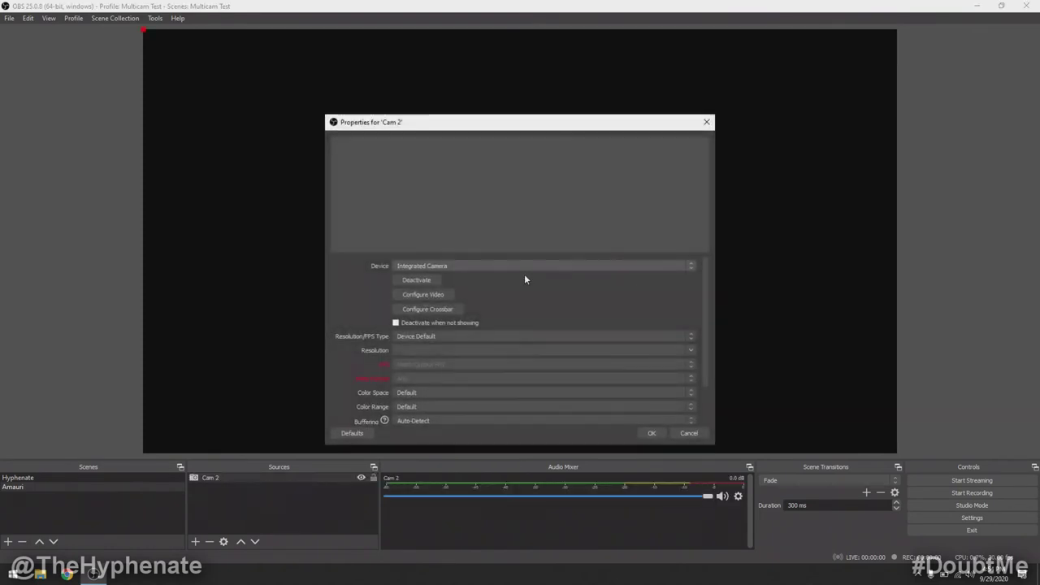
left_click(453, 266)
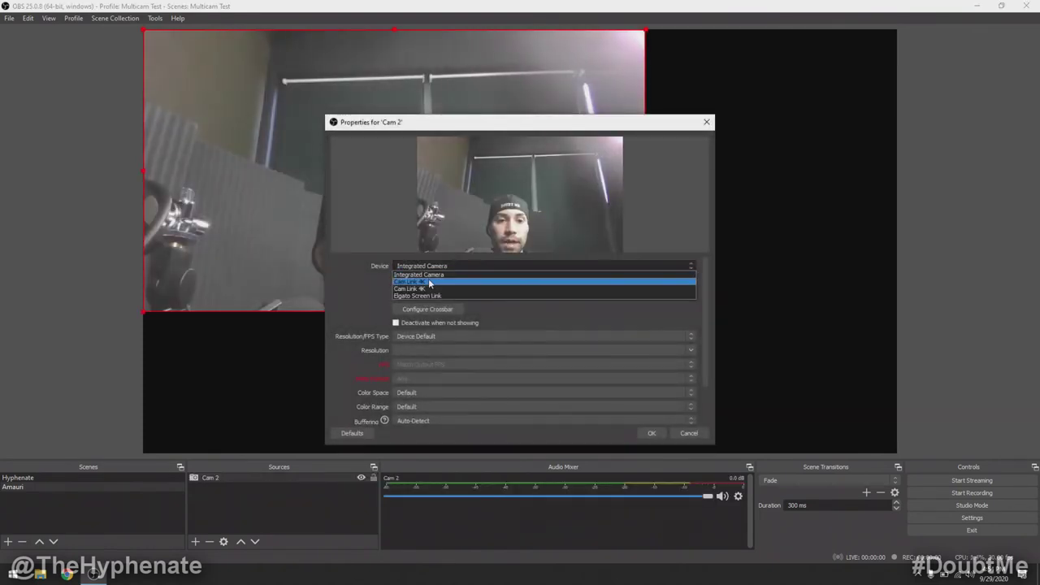
left_click(429, 281)
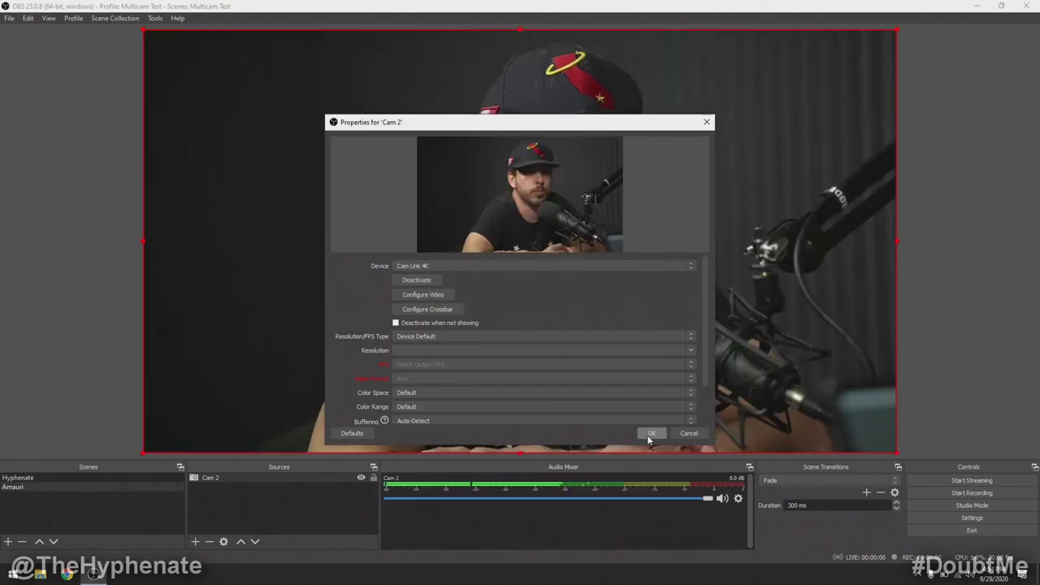
left_click(649, 435)
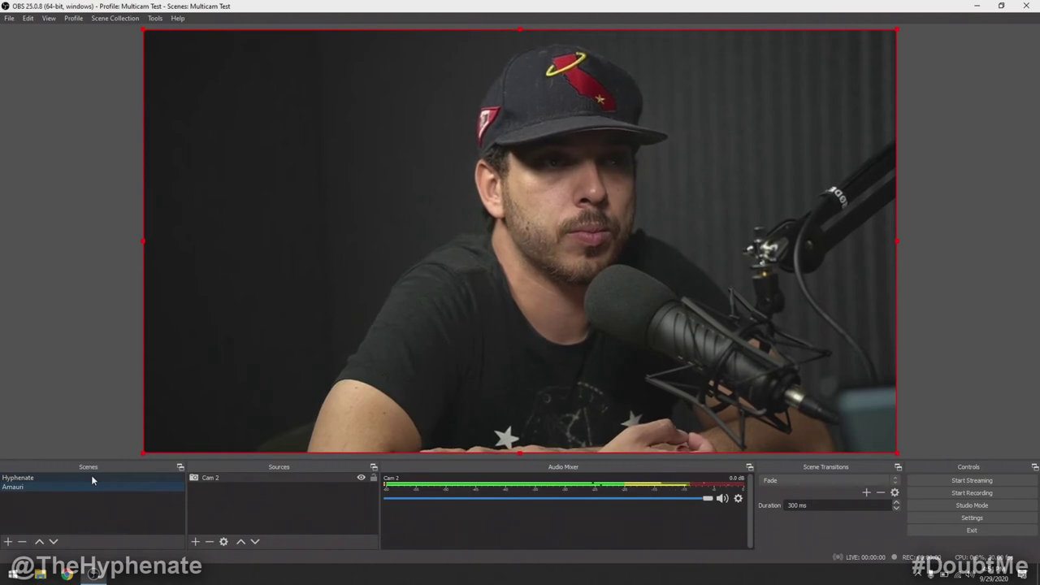
Switch back and forth between the Hyphenate scene and the second scene to preview the Fade transition.
left_click(51, 476)
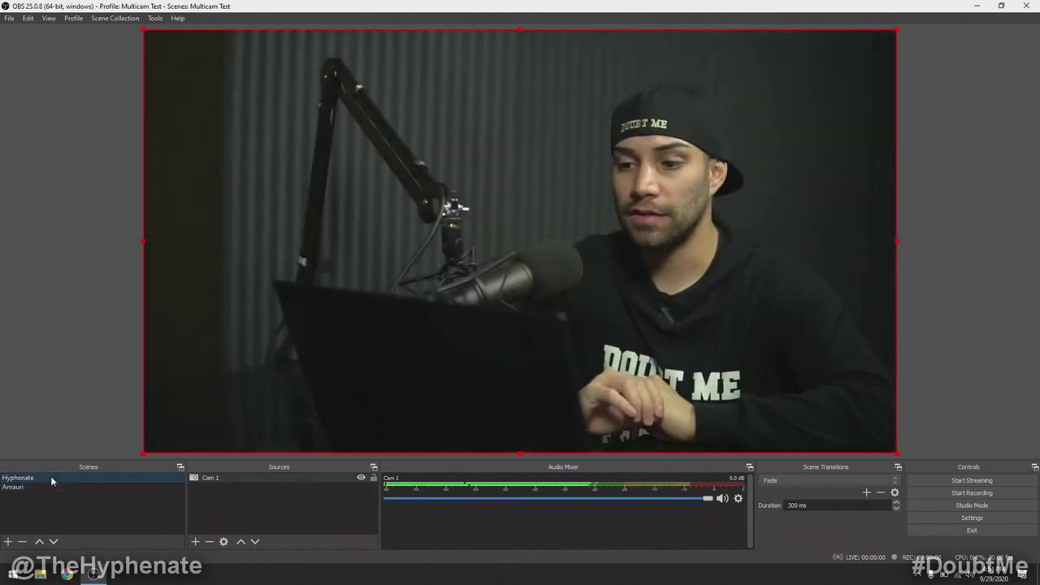
left_click(28, 488)
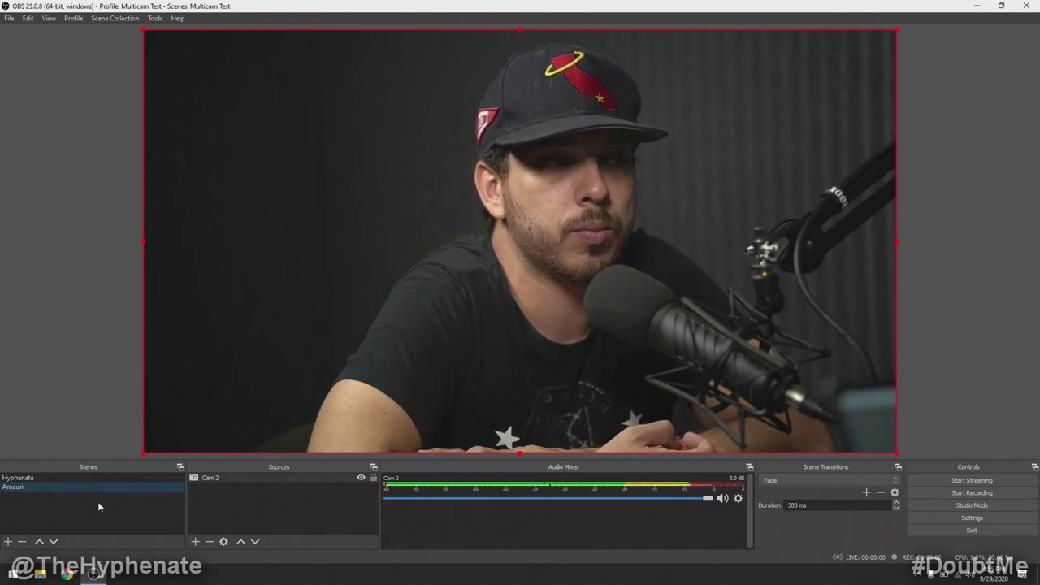
left_click(49, 479)
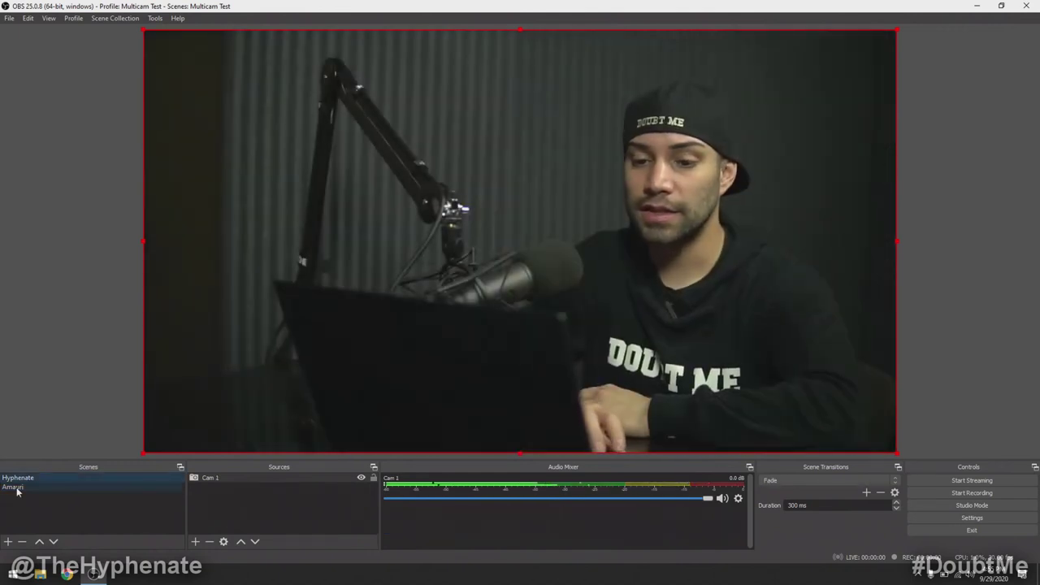
left_click(16, 488)
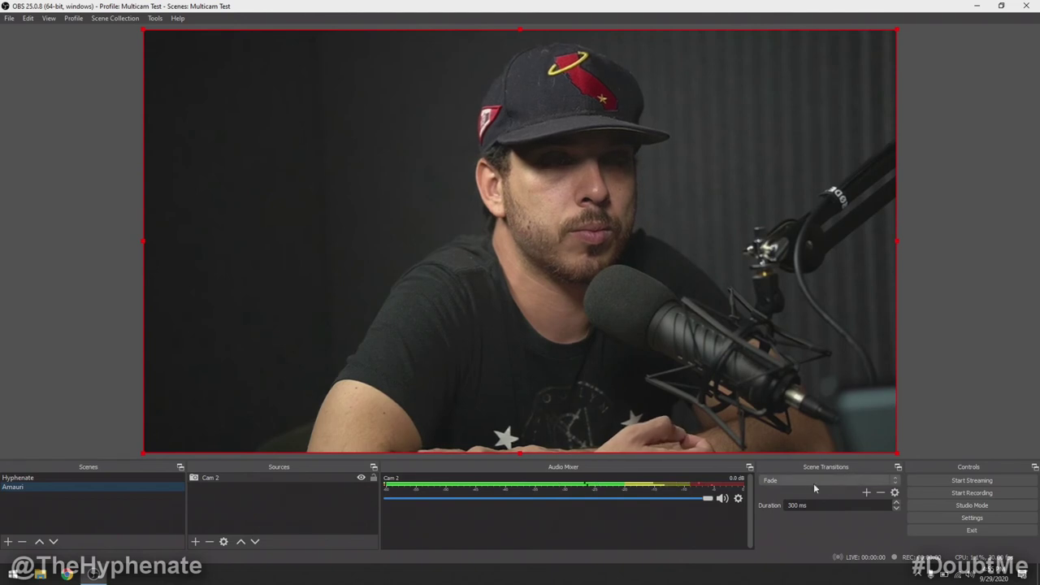
Review the scene transition types and set the transition to Cut.
left_click(806, 483)
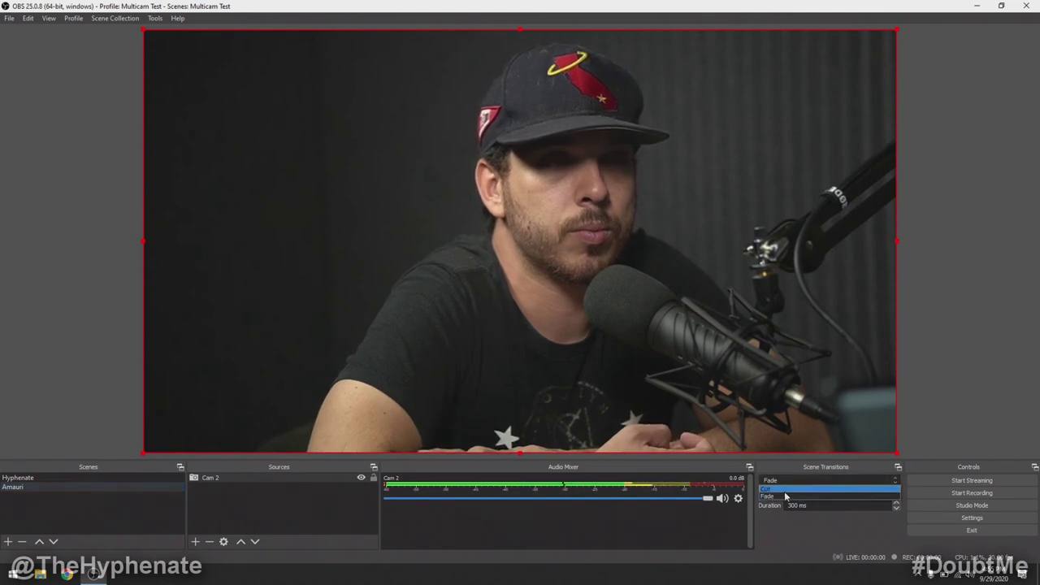
left_click(827, 496)
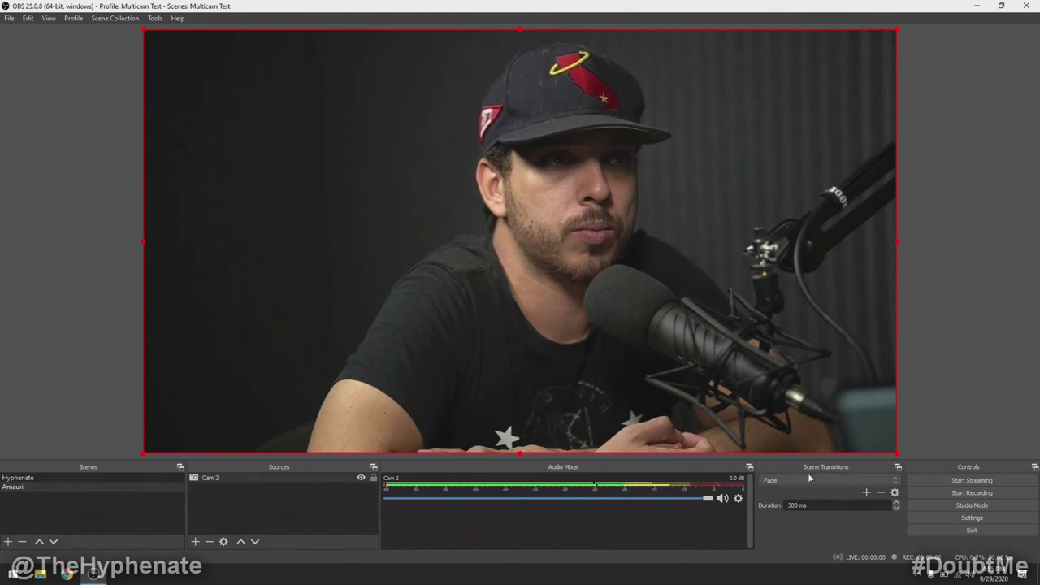
left_click(802, 479)
left_click(782, 487)
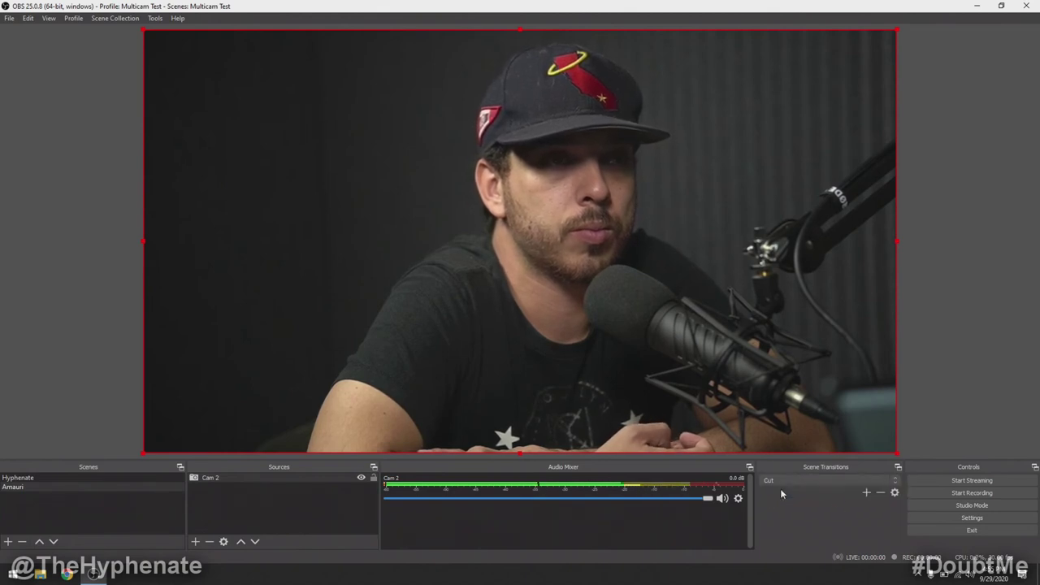
Alternate between the two scenes to preview the Cut transition, and review the available transition types without changing the choice.
left_click(35, 480)
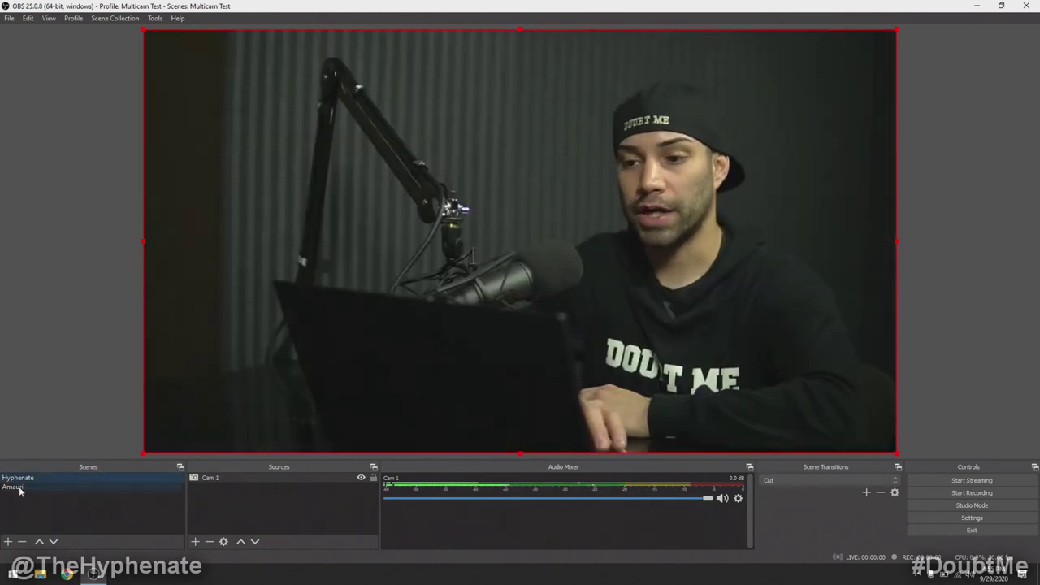
left_click(14, 487)
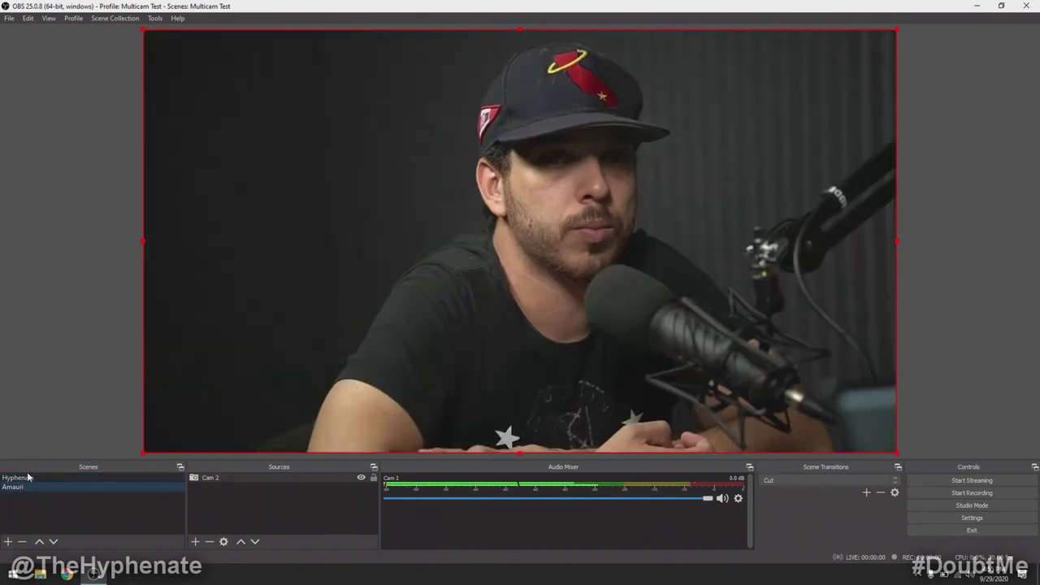
left_click(23, 480)
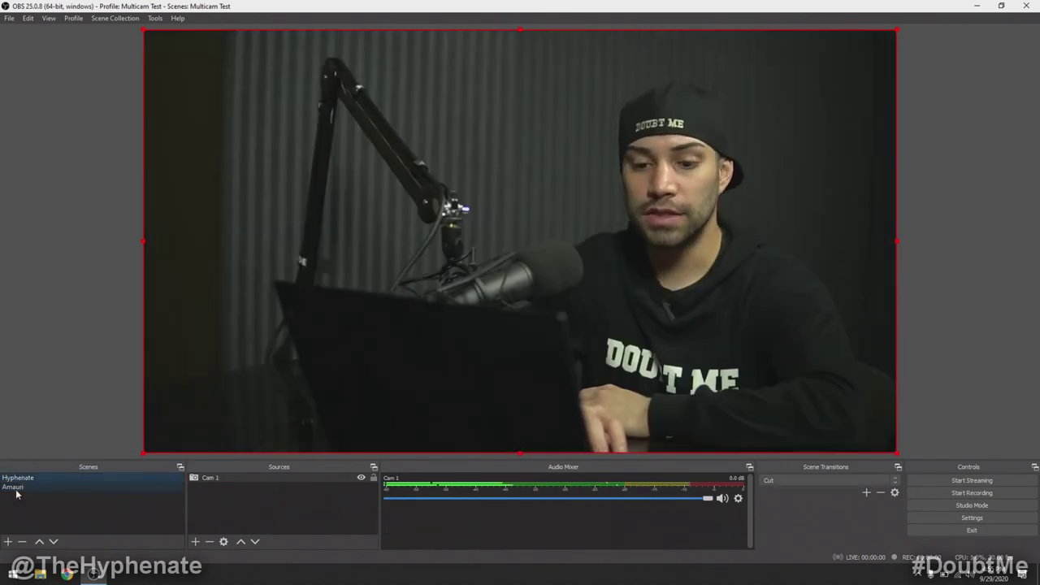
left_click(16, 492)
left_click(834, 479)
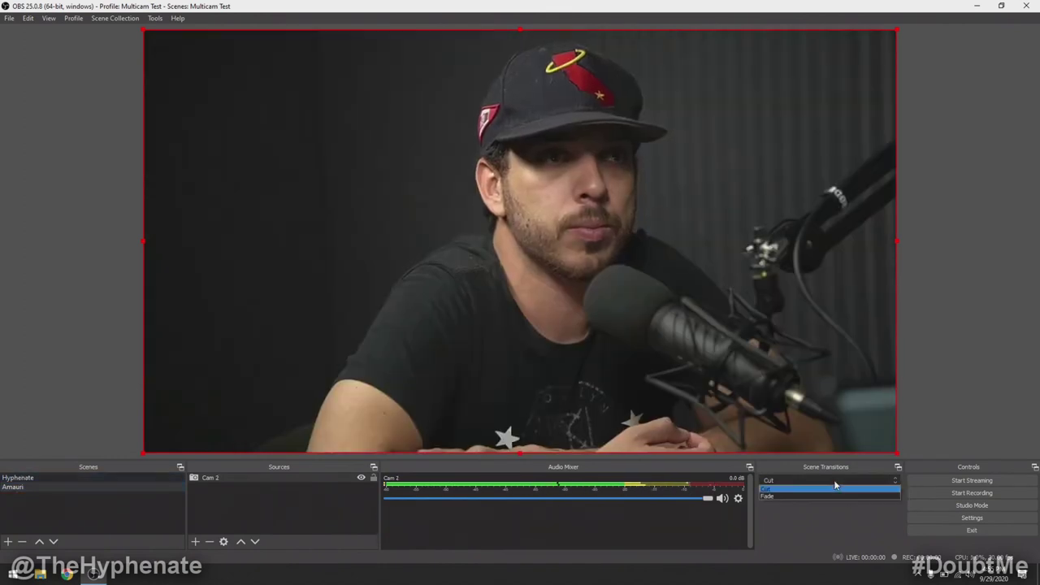
left_click(836, 529)
Switch from the Hyphenate scene to the Cam 2 scene and back to compare the two camera views.
left_click(24, 478)
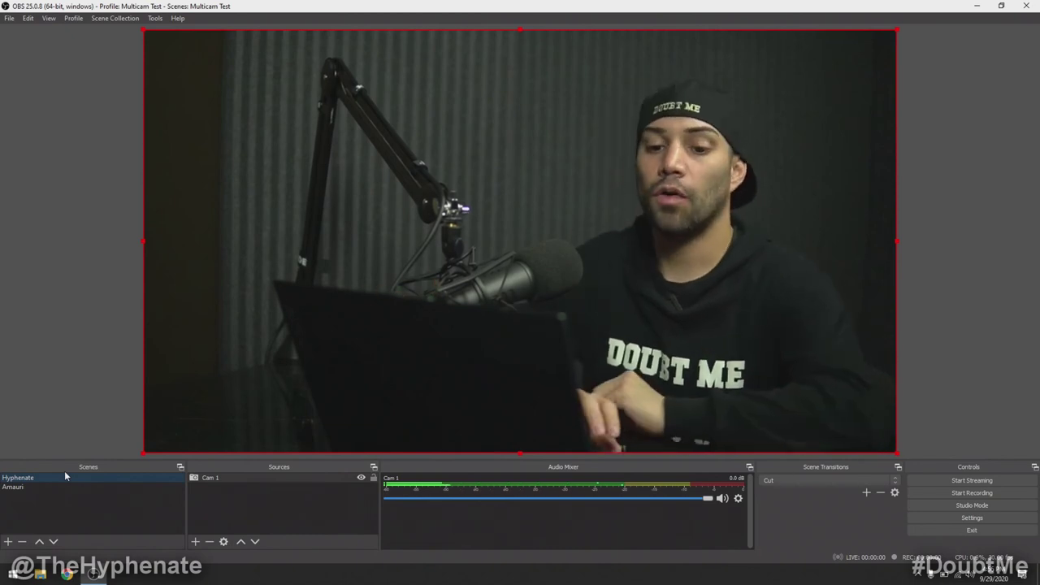
key("Down")
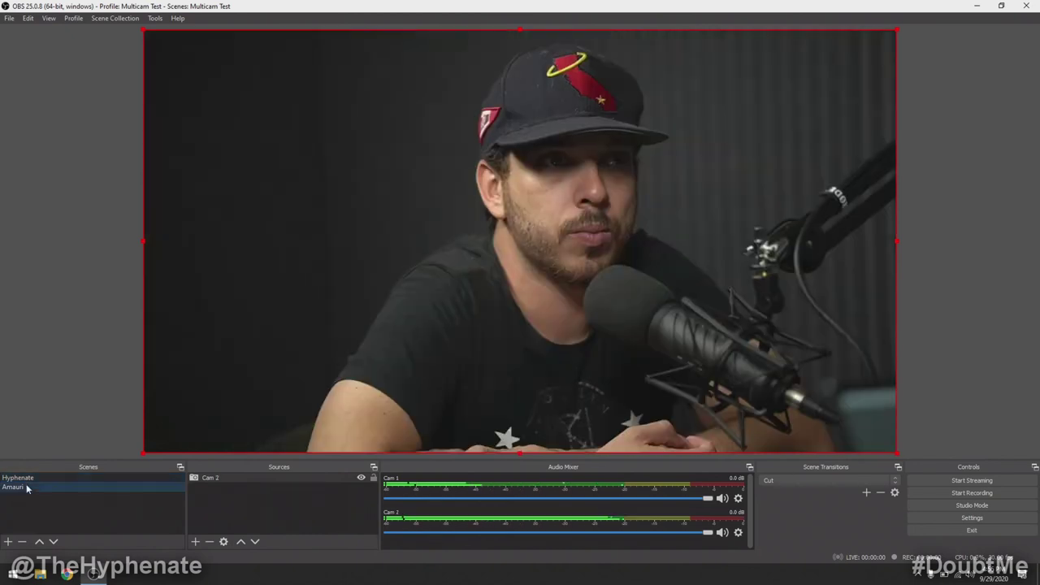
left_click(43, 479)
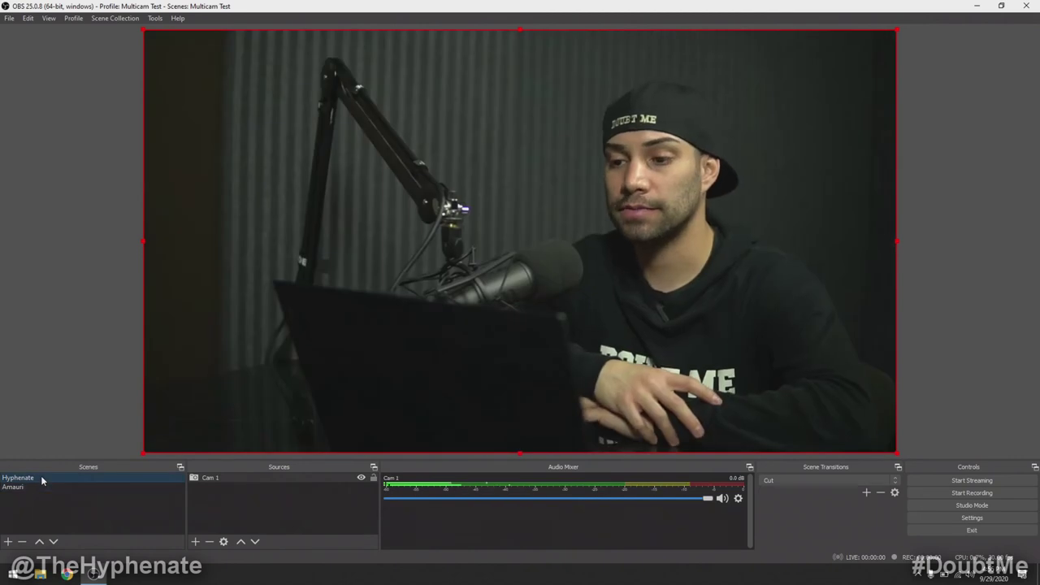